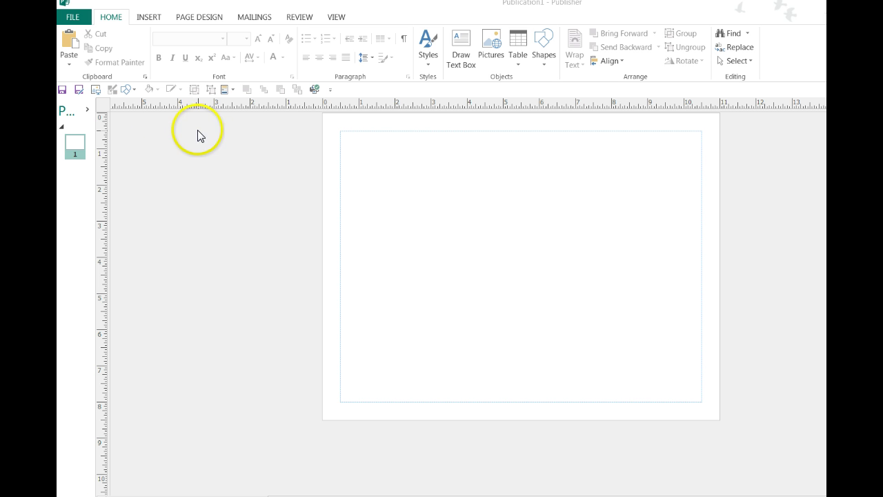
Step: Insert the circle-column page part and move it to the page's left side
{"action": "left_click", "coordinate": [226, 91]}
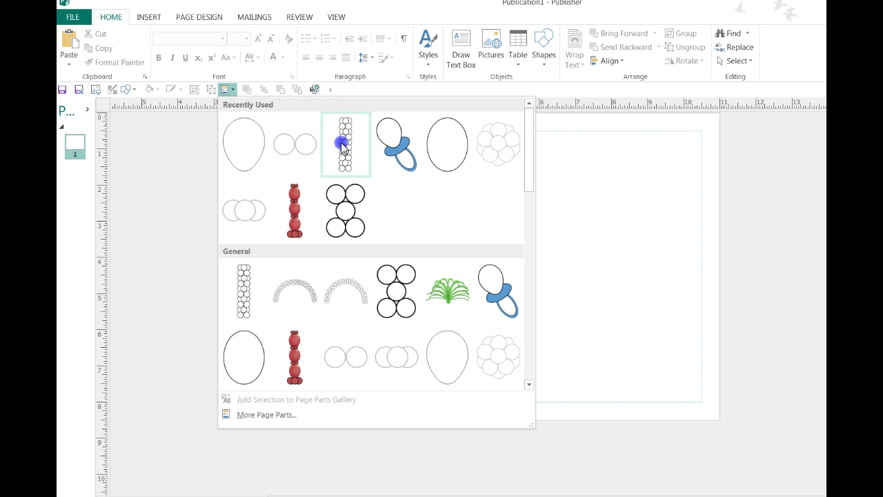
{"action": "left_click", "coordinate": [341, 142]}
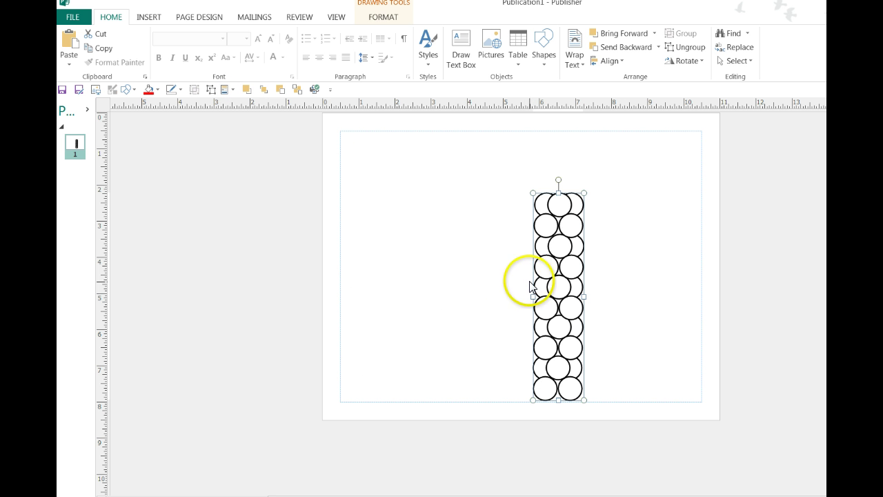
{"action": "left_click_drag", "start_coordinate": [535, 281], "coordinate": [368, 272]}
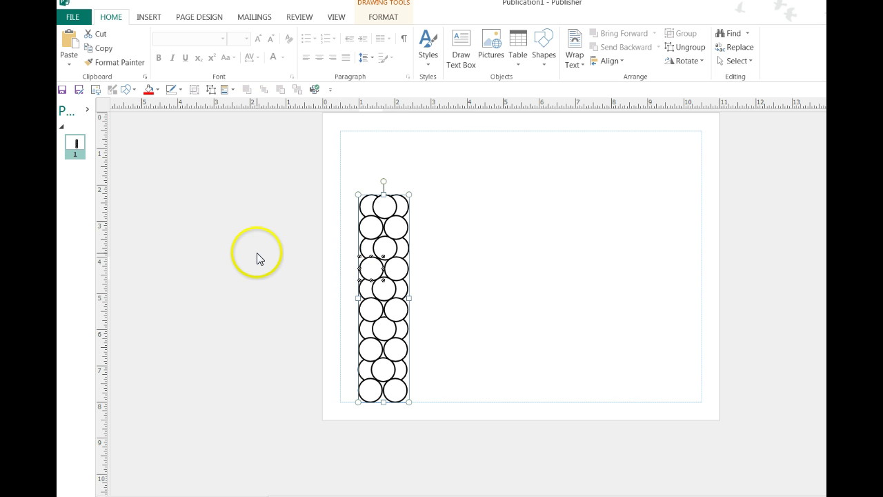
Step: Fill every circle in the column red
{"action": "left_click", "coordinate": [148, 89]}
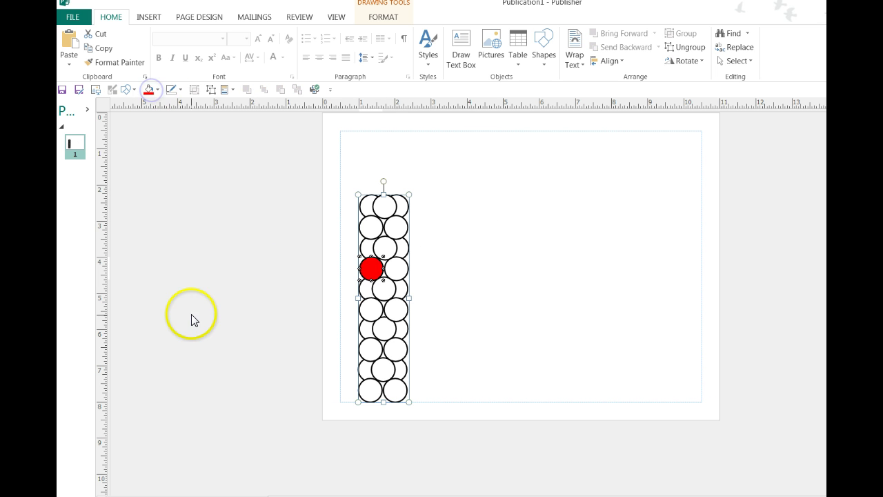
{"action": "left_click_drag", "start_coordinate": [341, 174], "coordinate": [442, 431]}
{"action": "left_click", "coordinate": [148, 89]}
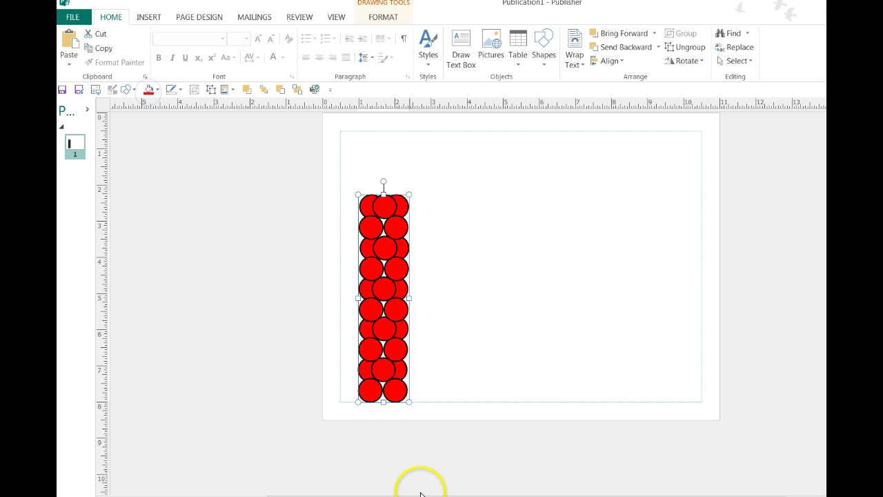
{"action": "left_click", "coordinate": [451, 345]}
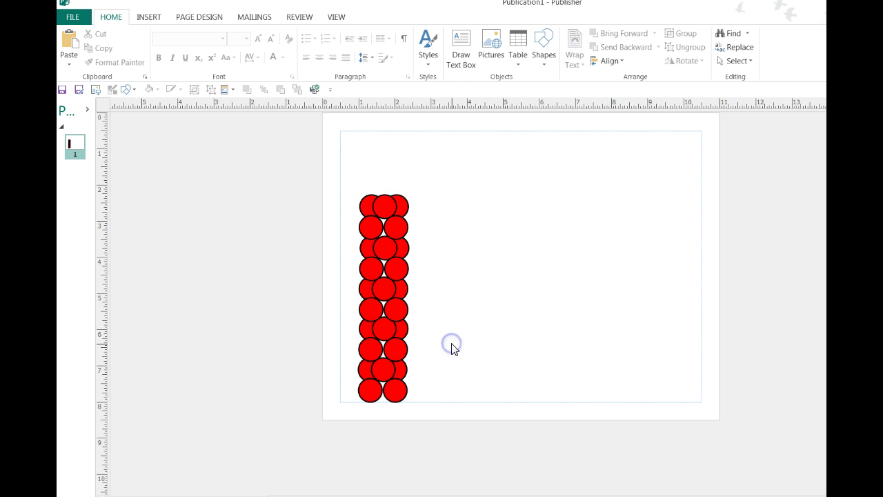
Step: Ungroup the column into separate circles
{"action": "left_click", "coordinate": [368, 224]}
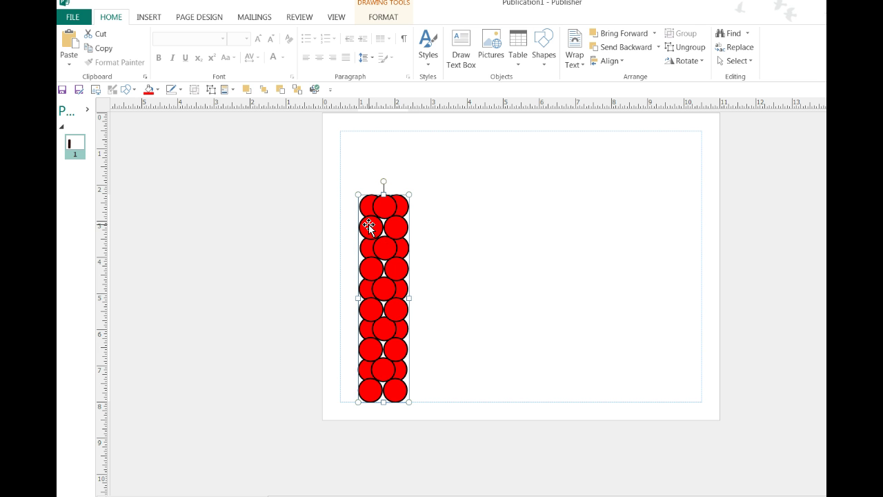
{"action": "left_click", "coordinate": [369, 224]}
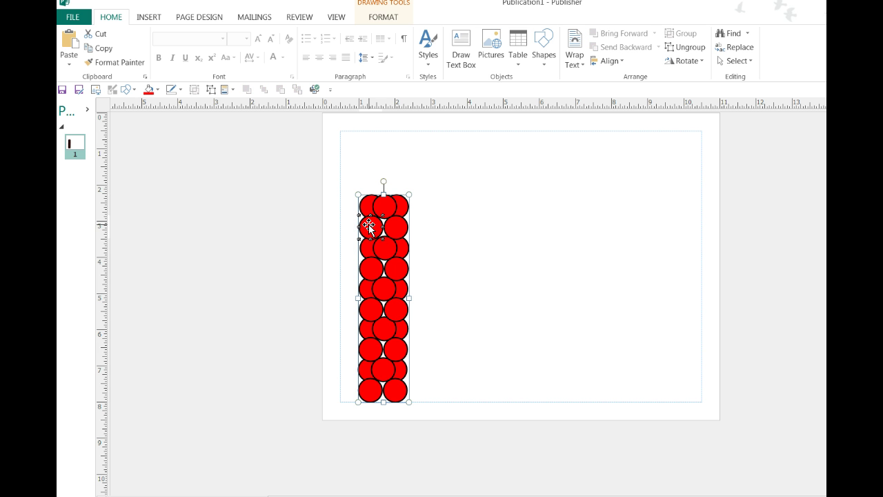
{"action": "left_click", "coordinate": [476, 239]}
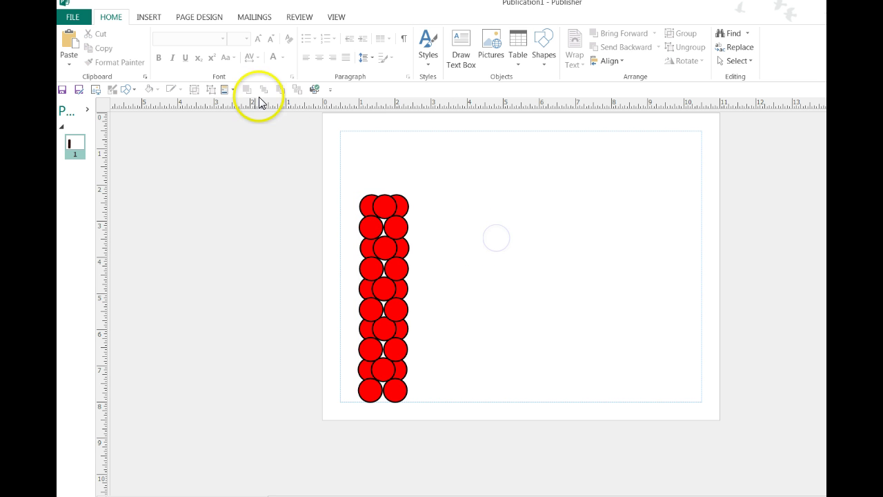
{"action": "left_click", "coordinate": [362, 204]}
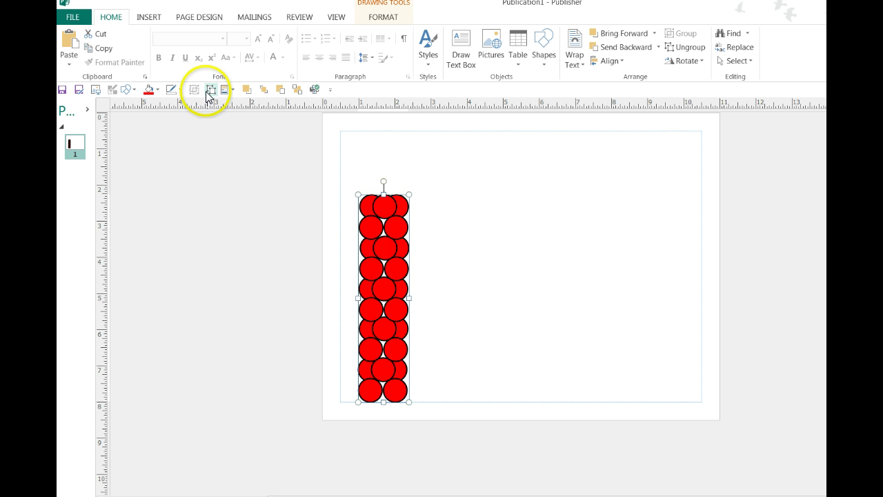
{"action": "left_click", "coordinate": [211, 89]}
{"action": "left_click", "coordinate": [466, 338]}
{"action": "left_click", "coordinate": [373, 224]}
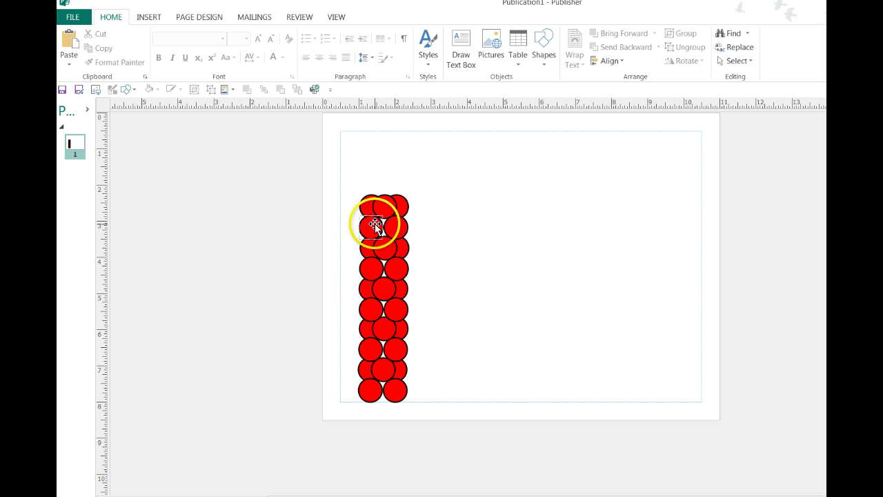
Step: Make the circles in rows 2–3 and 6–7 dark grey
{"action": "left_click", "coordinate": [391, 228], "text": "shift"}
{"action": "left_click", "coordinate": [382, 248], "text": "shift"}
{"action": "left_click", "coordinate": [370, 309], "text": "shift"}
{"action": "left_click", "coordinate": [394, 309], "text": "shift"}
{"action": "left_click", "coordinate": [384, 329], "text": "shift"}
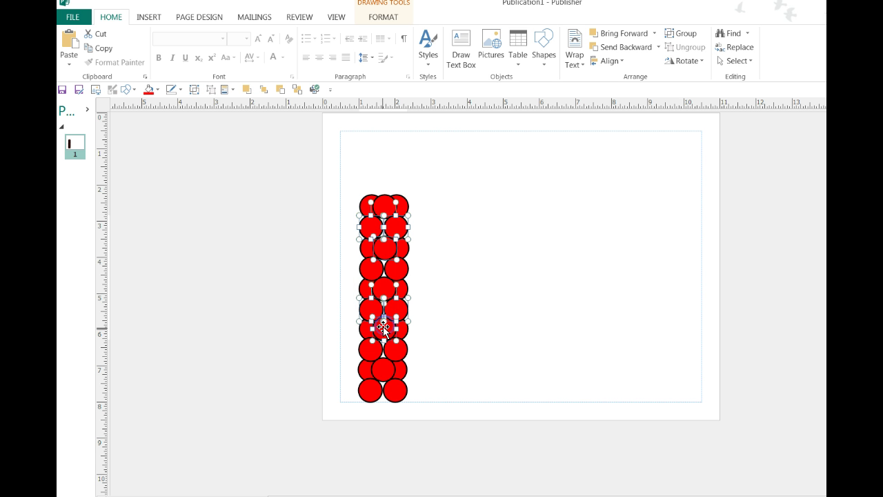
{"action": "left_click", "coordinate": [158, 90]}
{"action": "left_click", "coordinate": [148, 115]}
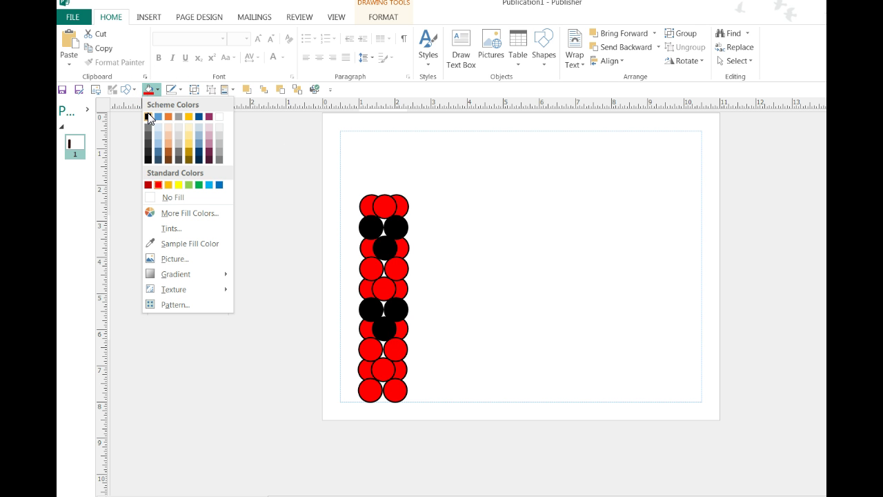
{"action": "left_click", "coordinate": [148, 153]}
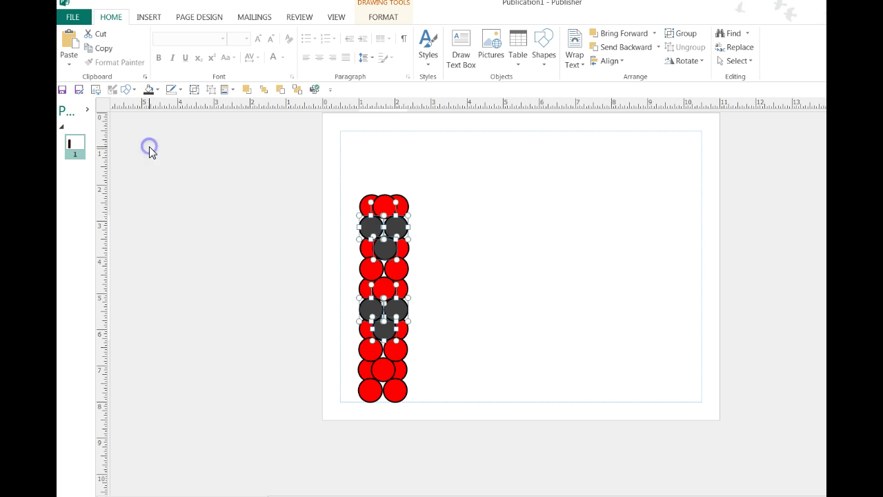
{"action": "left_click", "coordinate": [245, 307]}
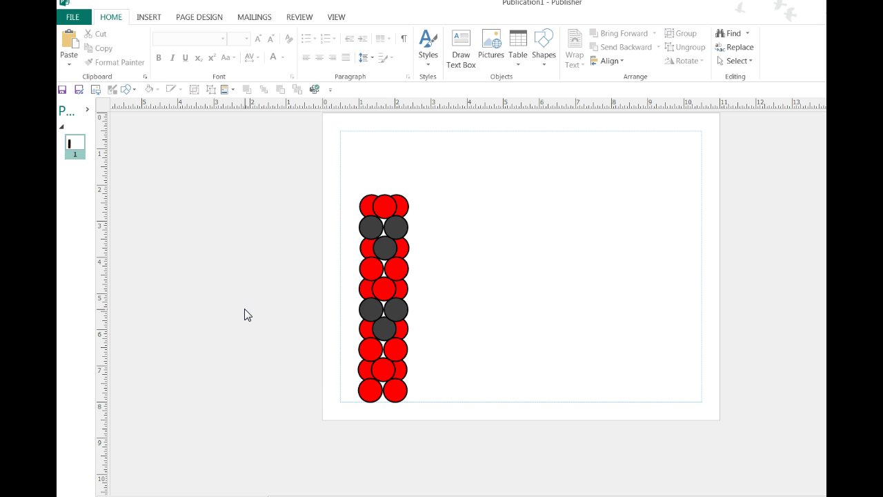
Step: Fill the two bottom circles dark grey as well
{"action": "left_click", "coordinate": [371, 388]}
{"action": "left_click", "coordinate": [397, 390], "text": "shift"}
{"action": "left_click", "coordinate": [149, 89]}
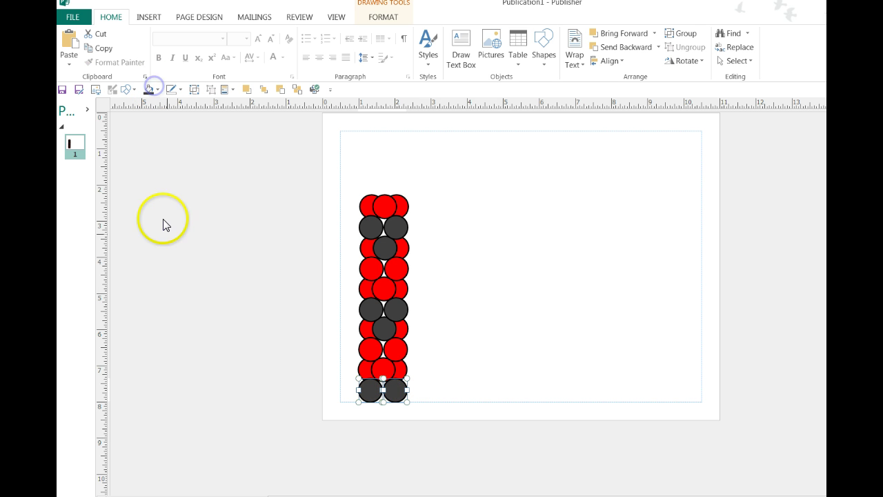
{"action": "left_click", "coordinate": [211, 380]}
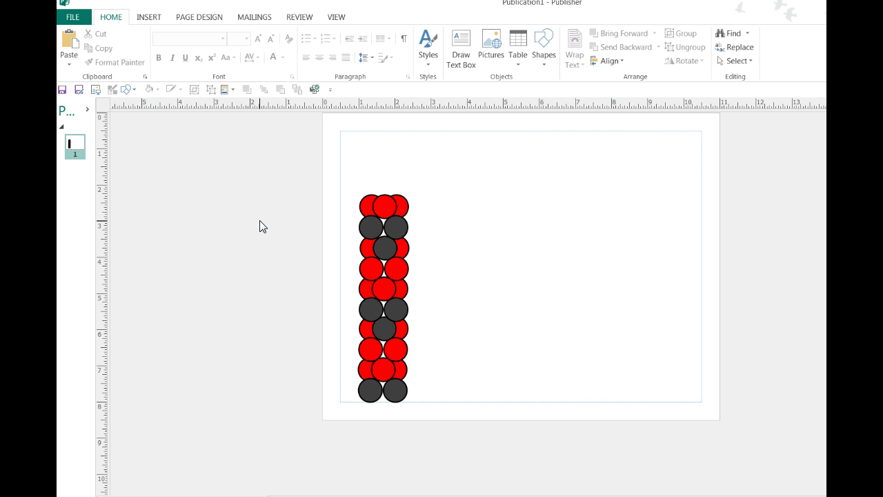
Step: Select the grey circles and shrink the two at the top of the column
{"action": "left_click", "coordinate": [341, 184]}
{"action": "mouse_move", "coordinate": [347, 373]}
{"action": "left_mouse_down"}
{"action": "mouse_move", "coordinate": [375, 414]}
{"action": "mouse_move", "coordinate": [414, 416]}
{"action": "mouse_move", "coordinate": [400, 396]}
{"action": "mouse_move", "coordinate": [397, 181]}
{"action": "left_mouse_up"}
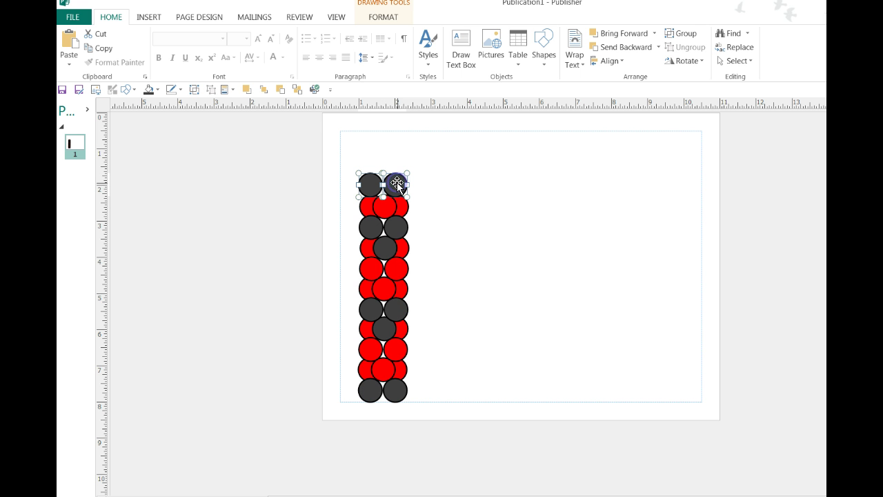
{"action": "left_click", "coordinate": [384, 17]}
{"action": "left_click", "coordinate": [775, 76]}
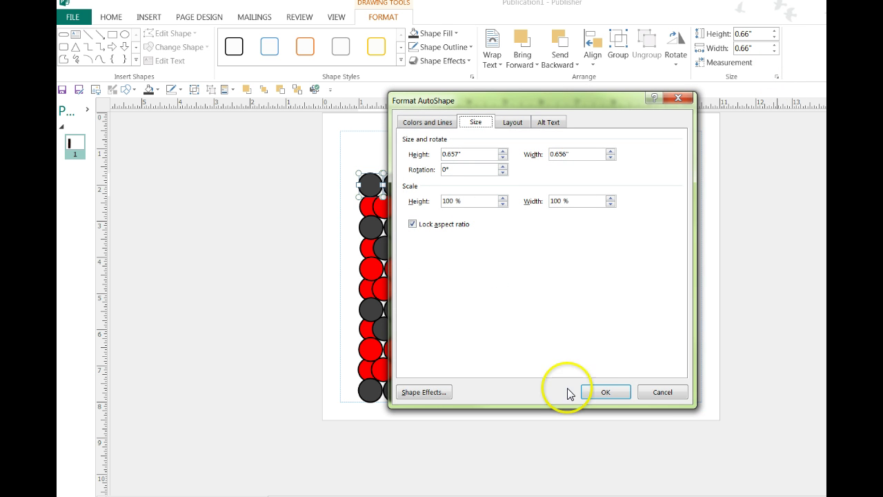
{"action": "left_click", "coordinate": [599, 390]}
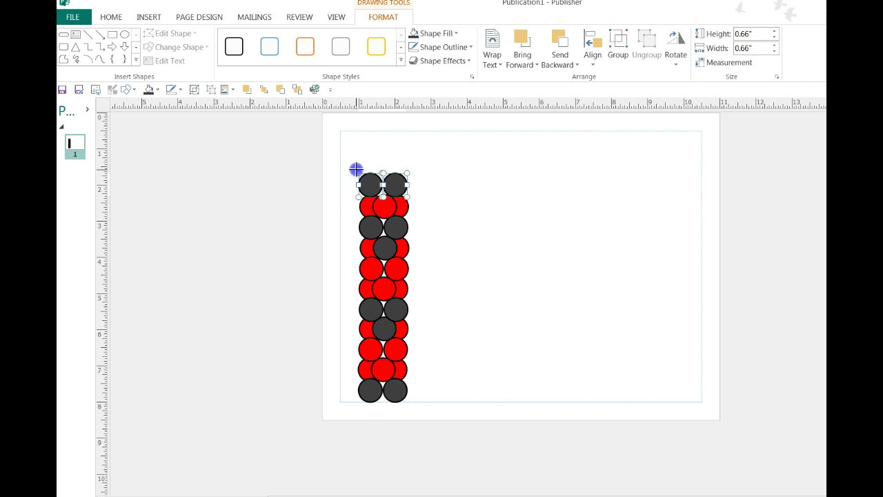
{"action": "left_click_drag", "start_coordinate": [357, 171], "coordinate": [367, 185]}
{"action": "left_click", "coordinate": [445, 227]}
Step: Nudge the small top circles left to line them up over the column
{"action": "left_click", "coordinate": [406, 192]}
{"action": "key", "text": "alt+Left"}
{"action": "key", "text": "alt+Left"}
{"action": "key", "text": "alt+Left"}
{"action": "key", "text": "alt+Left"}
{"action": "key", "text": "alt+Left"}
{"action": "key", "text": "alt+Left"}
{"action": "key", "text": "alt+Left"}
{"action": "key", "text": "alt+Left"}
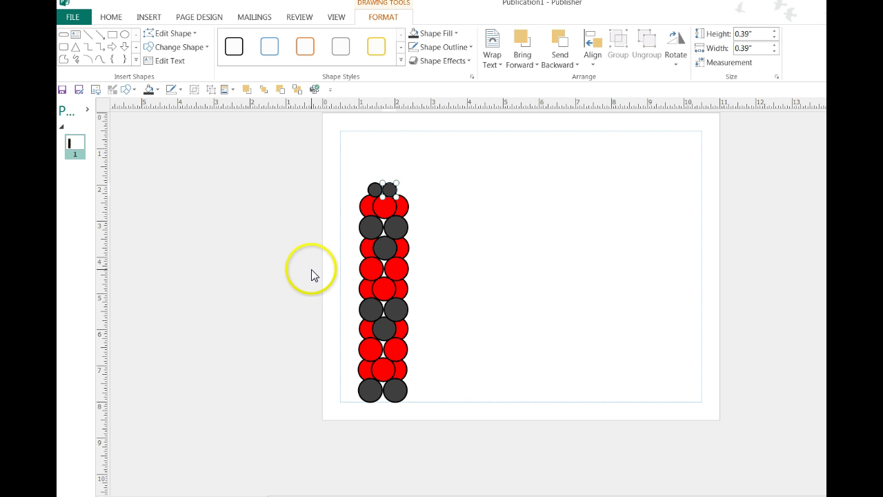
{"action": "left_click_drag", "start_coordinate": [357, 179], "coordinate": [406, 172]}
{"action": "left_click", "coordinate": [319, 191]}
{"action": "left_click", "coordinate": [378, 181]}
{"action": "key", "text": "alt+Left"}
{"action": "key", "text": "alt+Left"}
{"action": "key", "text": "alt+Left"}
{"action": "key", "text": "alt+Left"}
{"action": "key", "text": "alt+Left"}
{"action": "key", "text": "alt+Left"}
{"action": "key", "text": "alt+Left"}
{"action": "key", "text": "alt+Left"}
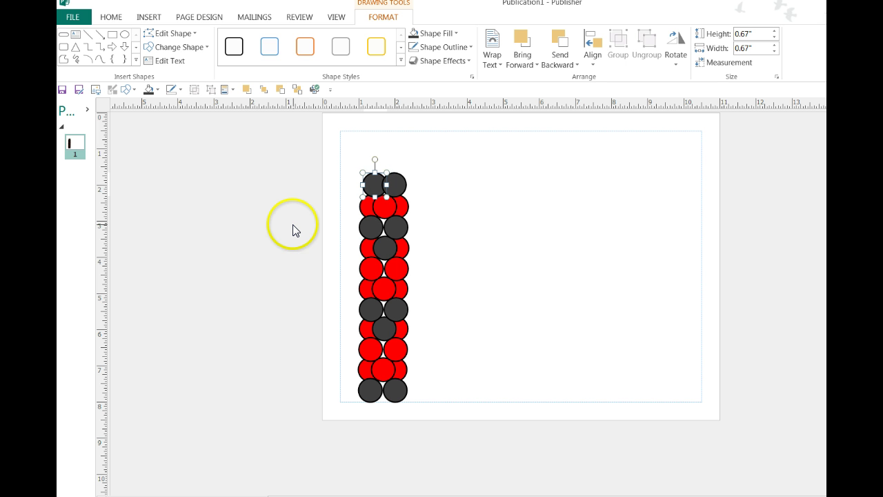
{"action": "key", "text": "alt+Right"}
{"action": "key", "text": "alt+Right"}
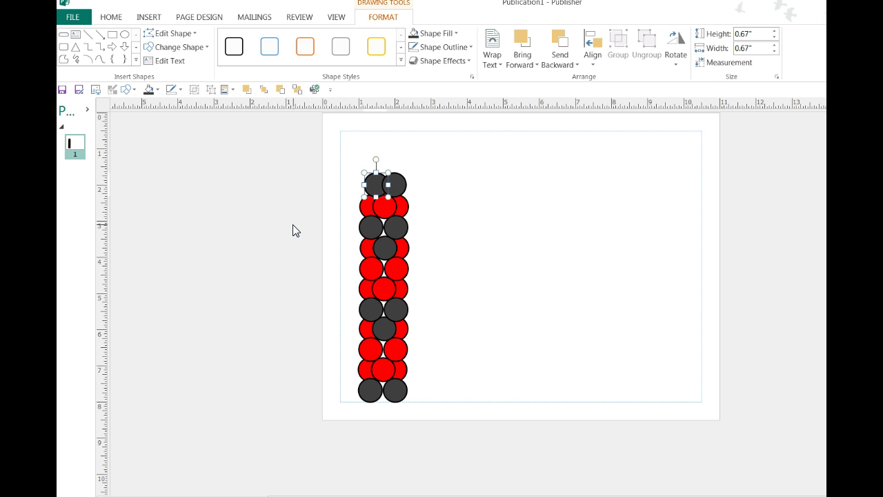
{"action": "key", "text": "alt+Left"}
{"action": "left_click", "coordinate": [436, 225]}
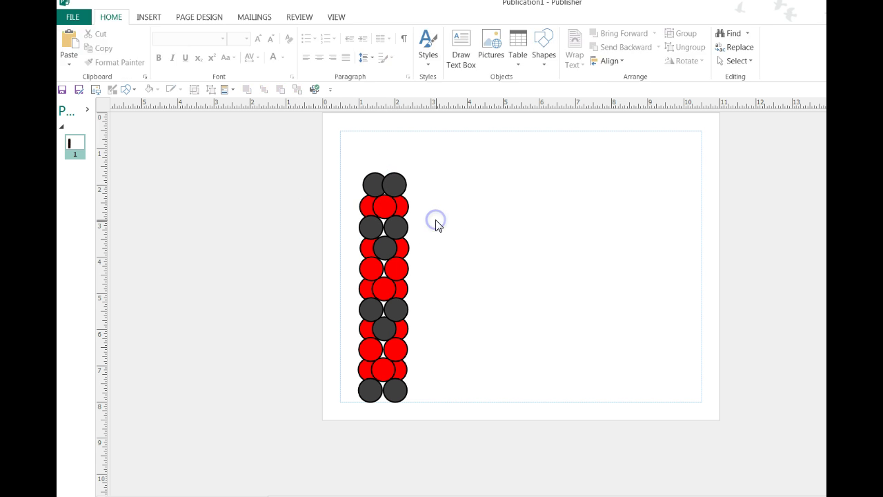
{"action": "left_click", "coordinate": [374, 183]}
{"action": "key", "text": "alt+Left"}
{"action": "key", "text": "alt+Left"}
{"action": "key", "text": "alt+Left"}
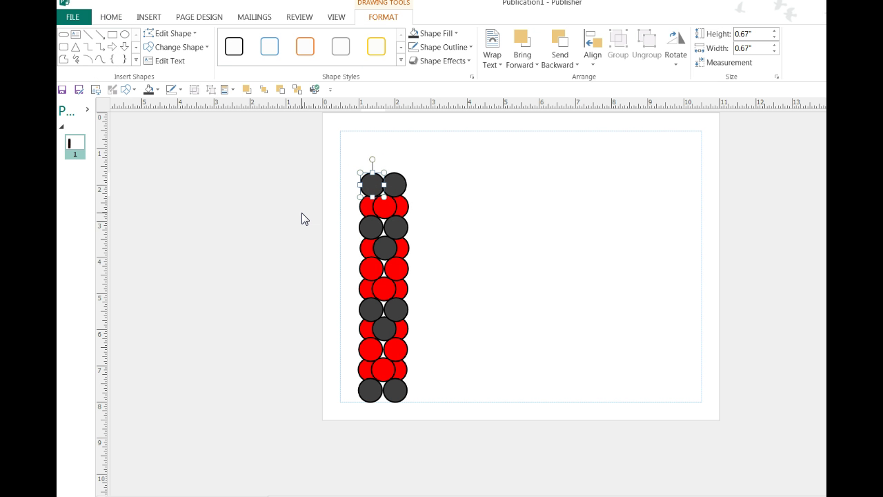
{"action": "left_click", "coordinate": [382, 218]}
{"action": "left_click", "coordinate": [446, 234]}
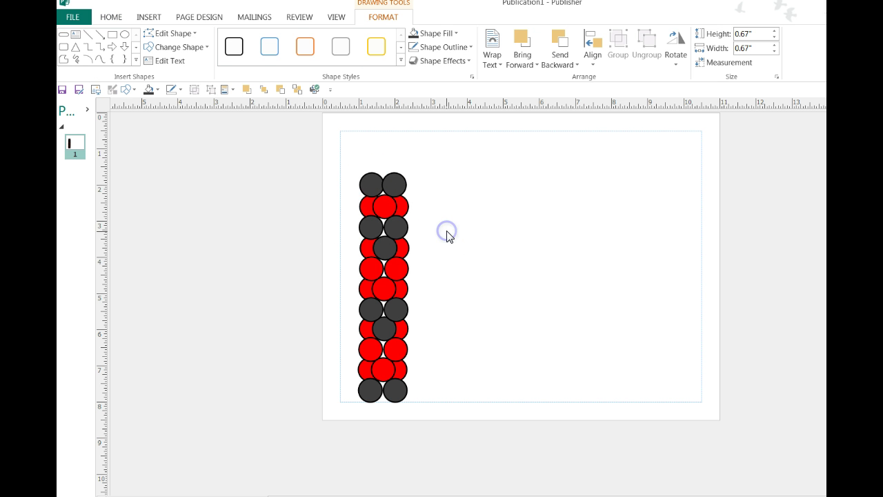
Step: Delete both dark circles capping the top of the column
{"action": "left_click", "coordinate": [412, 189]}
{"action": "left_click", "coordinate": [370, 177]}
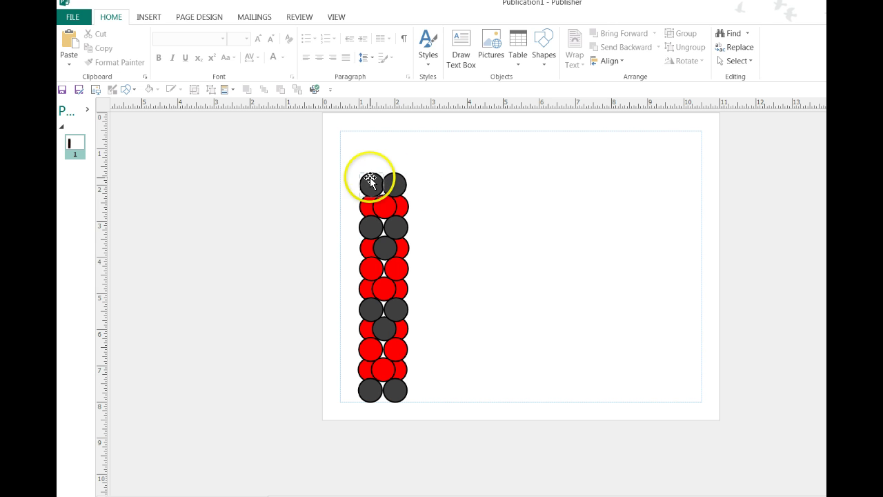
{"action": "key", "text": "Delete"}
{"action": "left_click", "coordinate": [382, 186]}
{"action": "key", "text": "Delete"}
Step: Fill the top row of circles white
{"action": "left_click_drag", "start_coordinate": [347, 188], "coordinate": [422, 220]}
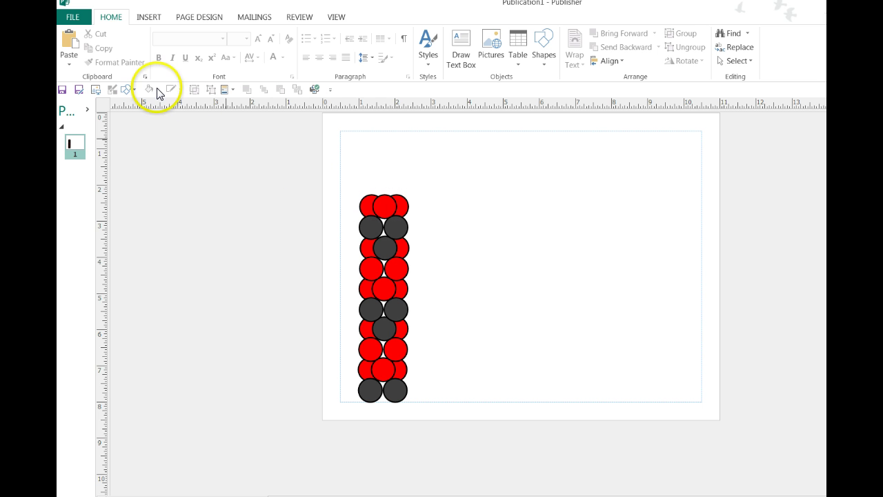
{"action": "left_click", "coordinate": [381, 211]}
{"action": "left_click_drag", "start_coordinate": [344, 185], "coordinate": [420, 224]}
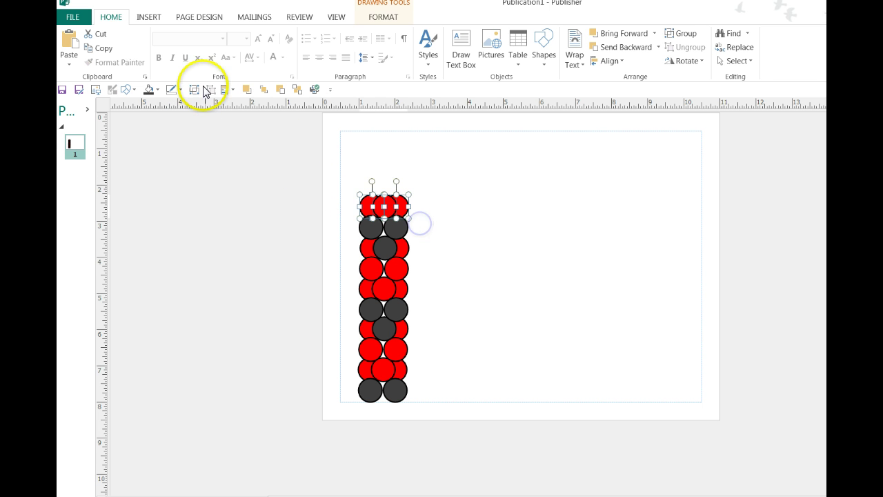
{"action": "left_click", "coordinate": [157, 90]}
{"action": "left_click", "coordinate": [219, 117]}
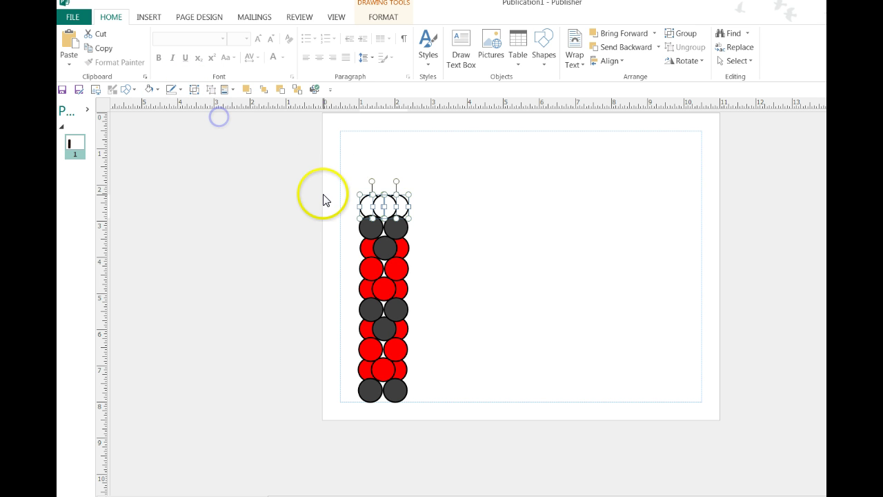
{"action": "left_click", "coordinate": [344, 223]}
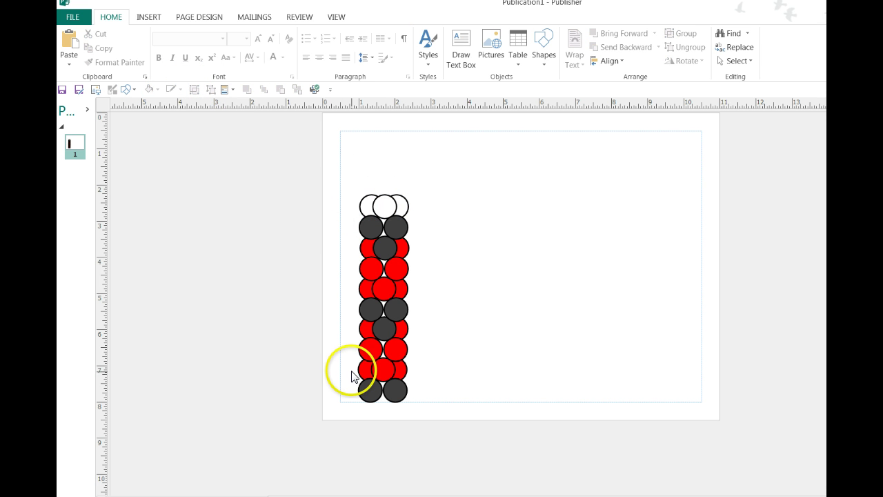
Step: Copy the bottom dark pair above the white row and shrink them
{"action": "mouse_move", "coordinate": [352, 374]}
{"action": "left_mouse_down"}
{"action": "mouse_move", "coordinate": [397, 410]}
{"action": "mouse_move", "coordinate": [425, 411]}
{"action": "left_mouse_up"}
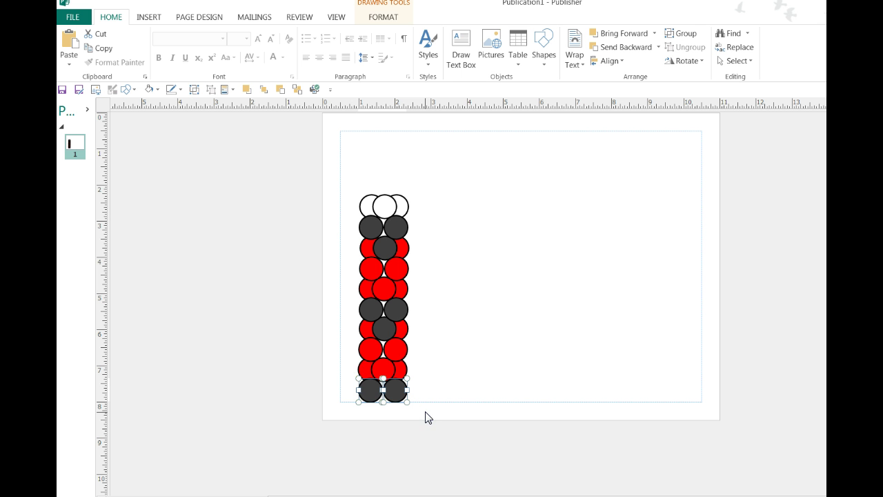
{"action": "left_click", "coordinate": [382, 390]}
{"action": "left_click_drag", "start_coordinate": [383, 390], "coordinate": [375, 181]}
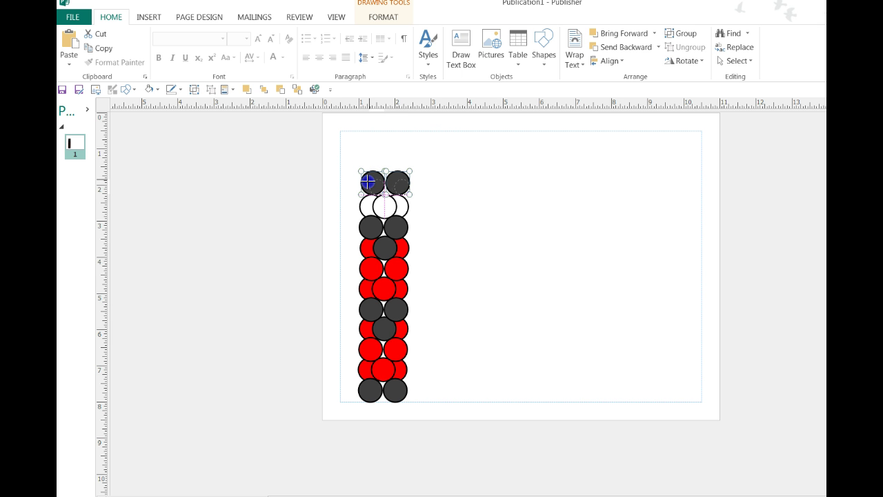
{"action": "left_click_drag", "start_coordinate": [367, 182], "coordinate": [391, 187]}
{"action": "left_click", "coordinate": [347, 195]}
Step: Give the two small top circles a black outline and white fill
{"action": "left_click", "coordinate": [400, 185]}
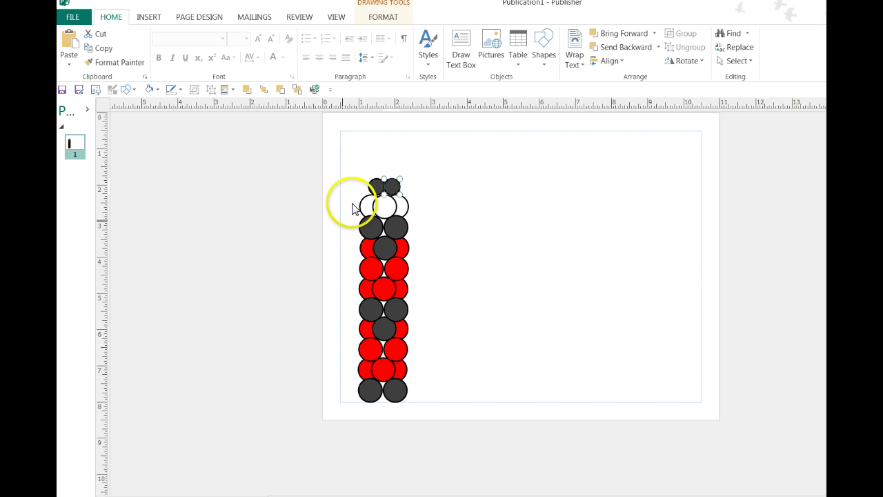
{"action": "left_click", "coordinate": [371, 184]}
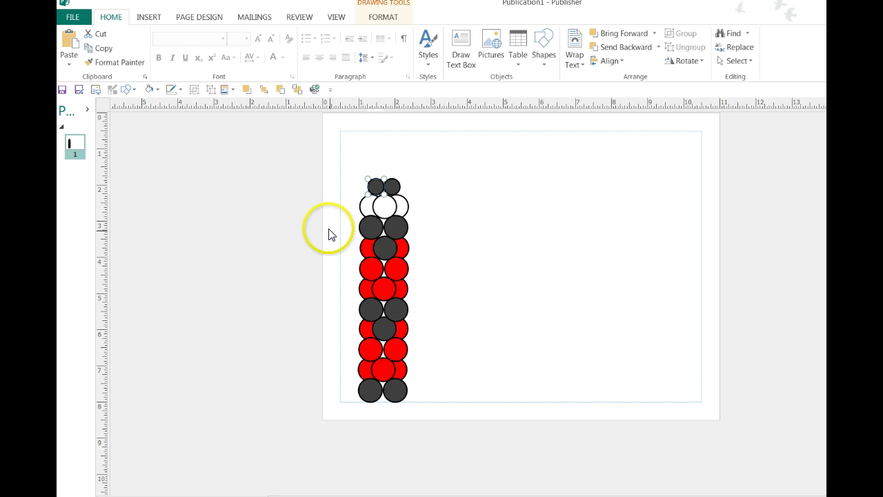
{"action": "left_click", "coordinate": [337, 242]}
{"action": "left_click_drag", "start_coordinate": [354, 170], "coordinate": [417, 208]}
{"action": "left_click", "coordinate": [286, 243]}
{"action": "left_click_drag", "start_coordinate": [355, 172], "coordinate": [422, 202]}
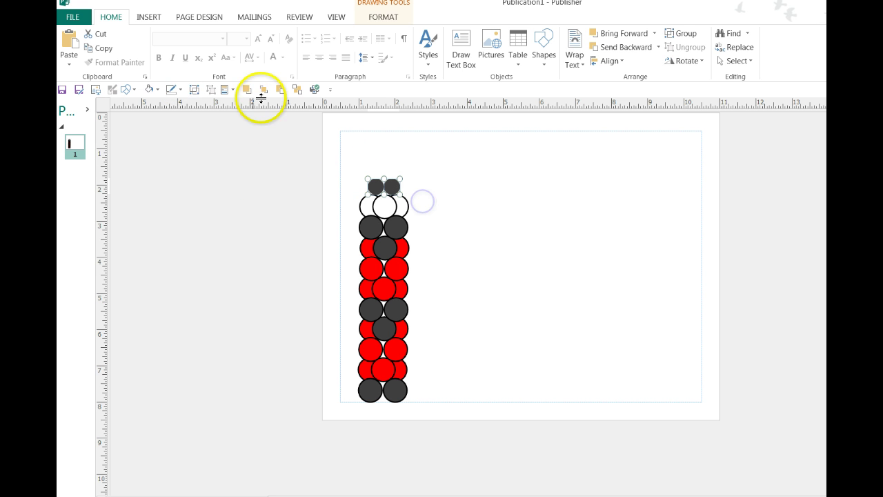
{"action": "left_click", "coordinate": [180, 89]}
{"action": "left_click", "coordinate": [171, 117]}
{"action": "left_click", "coordinate": [148, 92]}
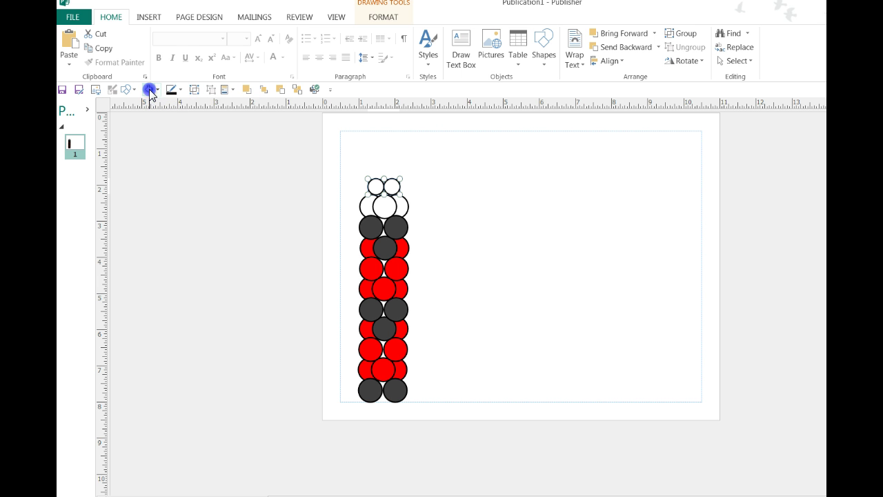
{"action": "left_click", "coordinate": [213, 211]}
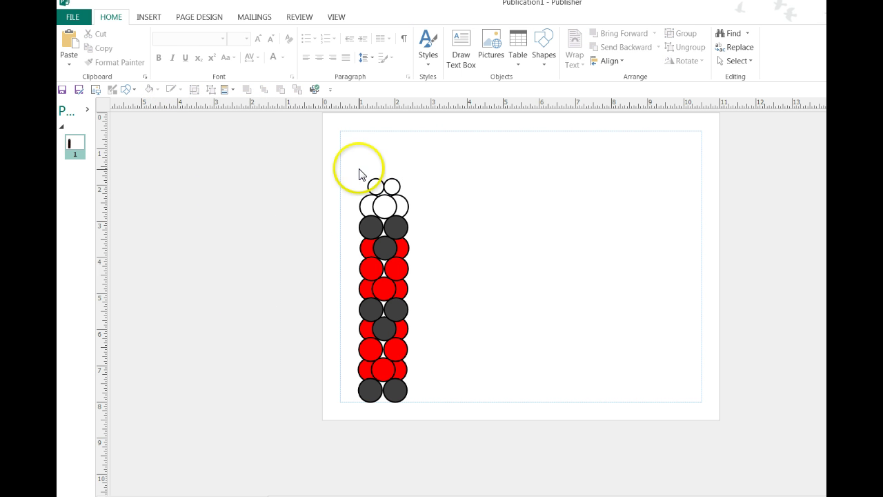
{"action": "left_click_drag", "start_coordinate": [360, 169], "coordinate": [387, 207]}
{"action": "left_click", "coordinate": [276, 295]}
{"action": "left_click", "coordinate": [308, 277]}
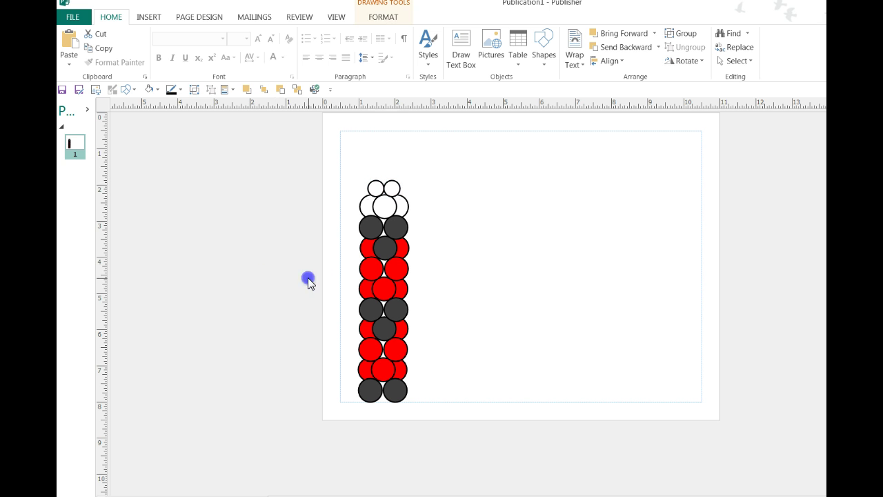
Step: Duplicate the white row of circles upward
{"action": "left_click", "coordinate": [351, 197]}
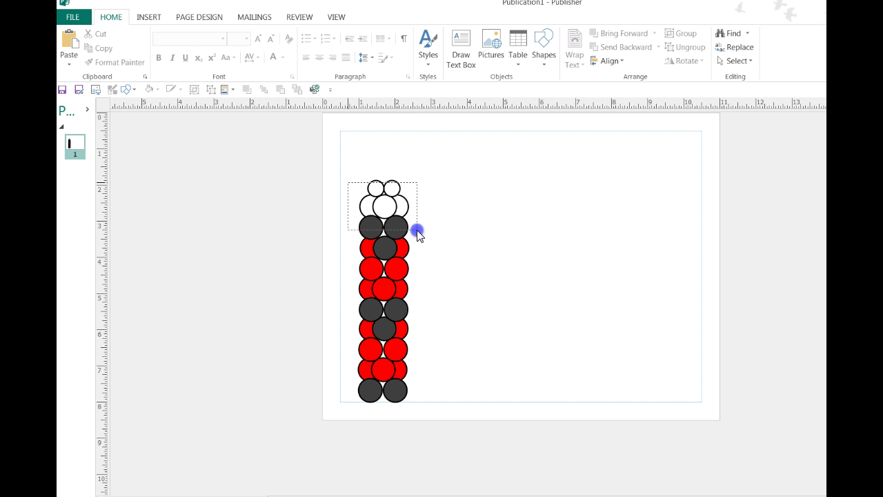
{"action": "left_click_drag", "start_coordinate": [417, 233], "coordinate": [417, 233]}
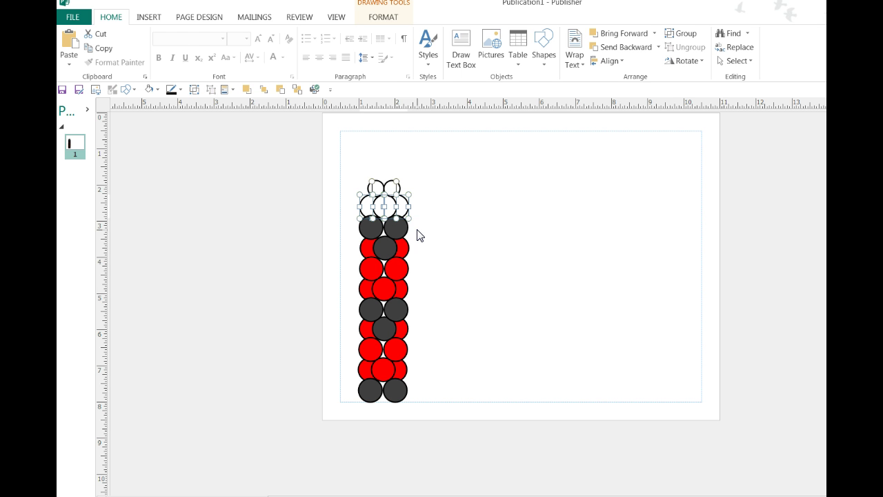
{"action": "left_click_drag", "start_coordinate": [366, 206], "coordinate": [371, 149]}
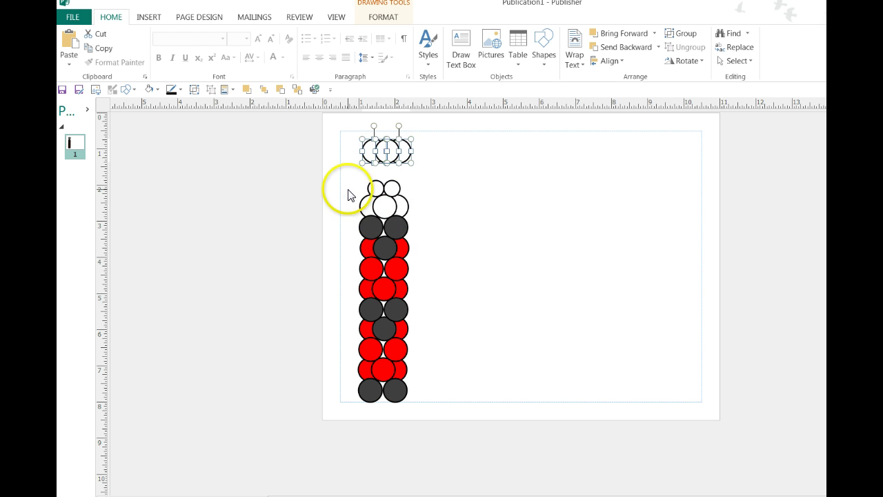
{"action": "left_click", "coordinate": [349, 195]}
Step: Resize the copied three-circle row to 0.3" by 0.3"
{"action": "left_click_drag", "start_coordinate": [420, 228], "coordinate": [421, 228]}
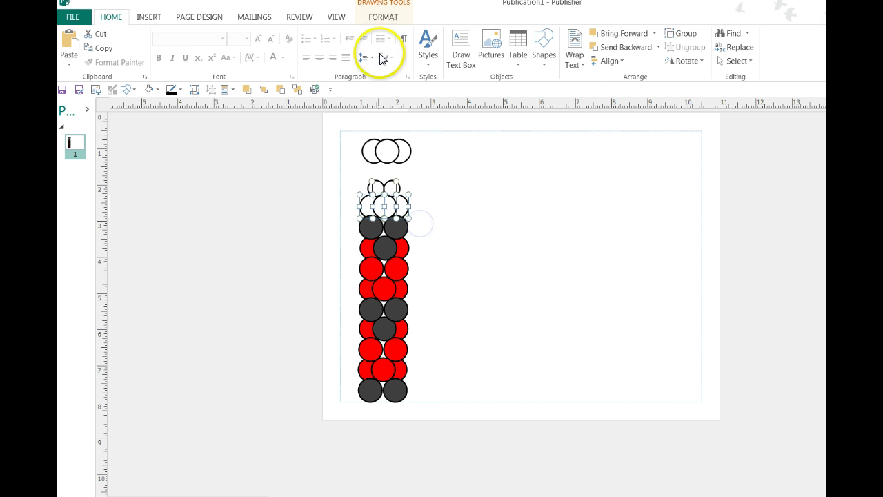
{"action": "left_click", "coordinate": [381, 16]}
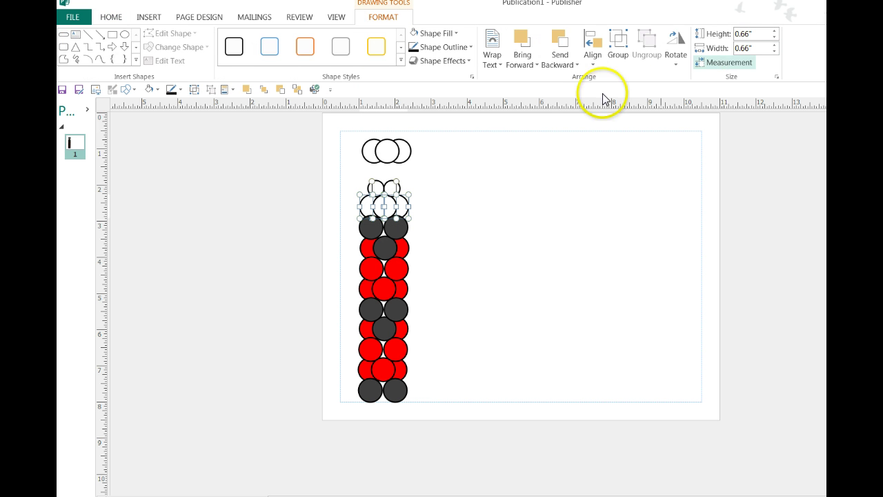
{"action": "left_click", "coordinate": [424, 181]}
{"action": "left_click_drag", "start_coordinate": [359, 175], "coordinate": [406, 201]}
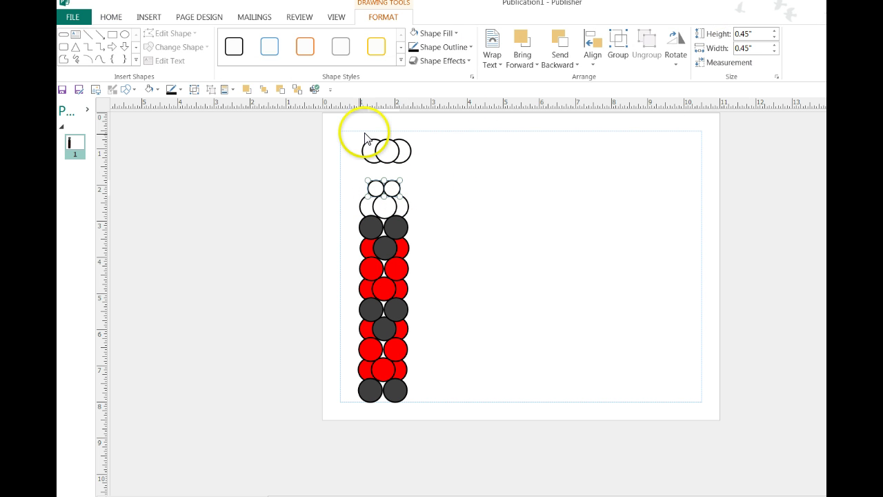
{"action": "left_click_drag", "start_coordinate": [352, 128], "coordinate": [349, 169]}
{"action": "left_click_drag", "start_coordinate": [439, 181], "coordinate": [440, 182]}
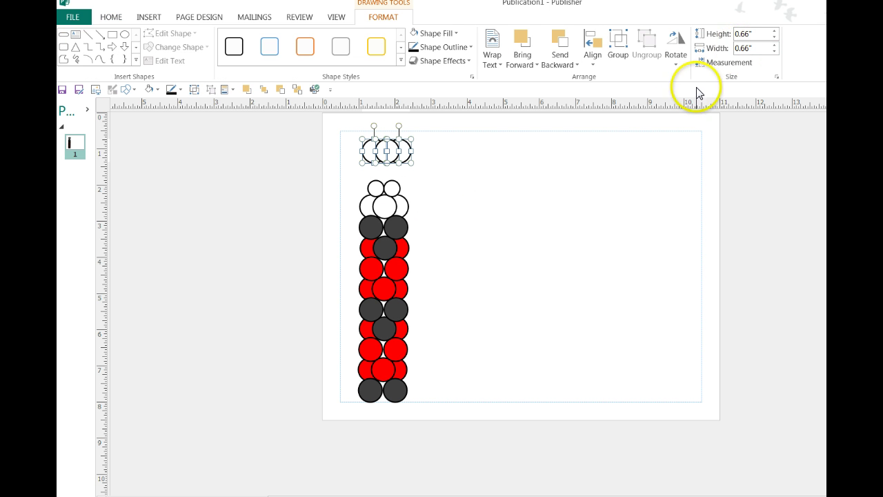
{"action": "left_click", "coordinate": [757, 36]}
{"action": "type", "text": ".3"}
{"action": "left_click", "coordinate": [752, 48]}
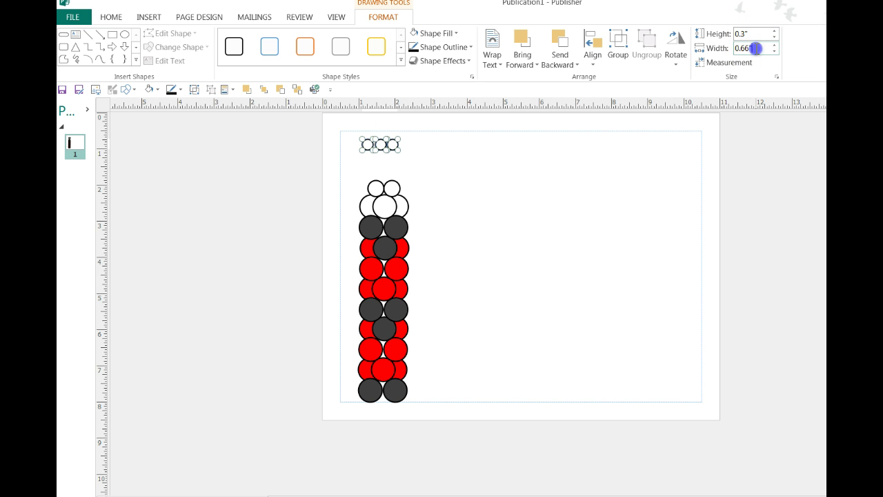
{"action": "left_click", "coordinate": [614, 232]}
Step: Move the small white circles down onto the top of the column
{"action": "left_click", "coordinate": [382, 157]}
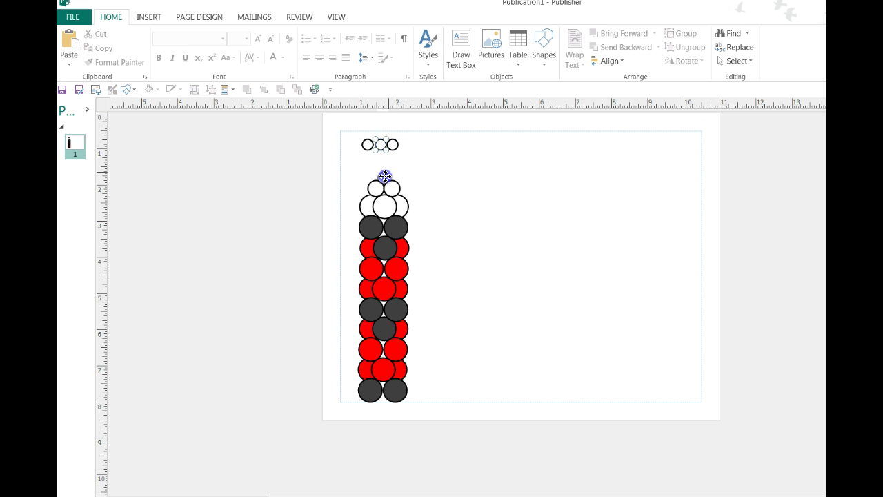
{"action": "left_click_drag", "start_coordinate": [385, 177], "coordinate": [385, 177]}
{"action": "left_click_drag", "start_coordinate": [365, 145], "coordinate": [375, 174]}
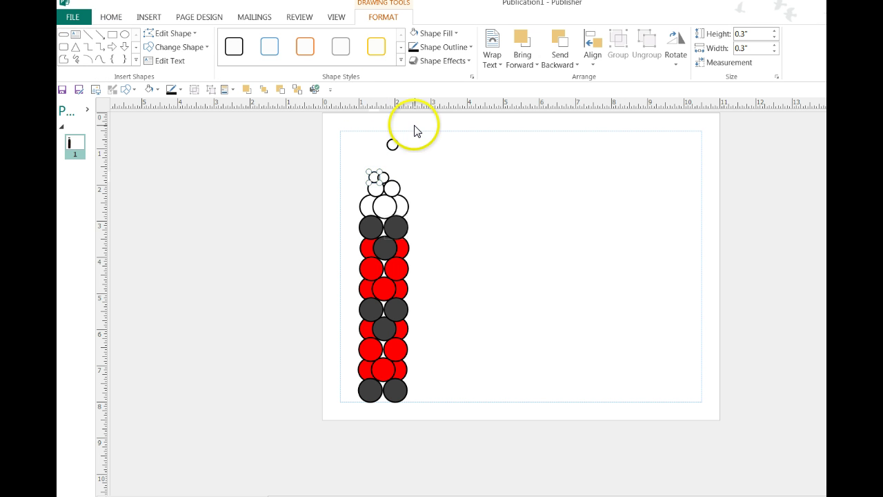
{"action": "left_click_drag", "start_coordinate": [390, 142], "coordinate": [383, 176]}
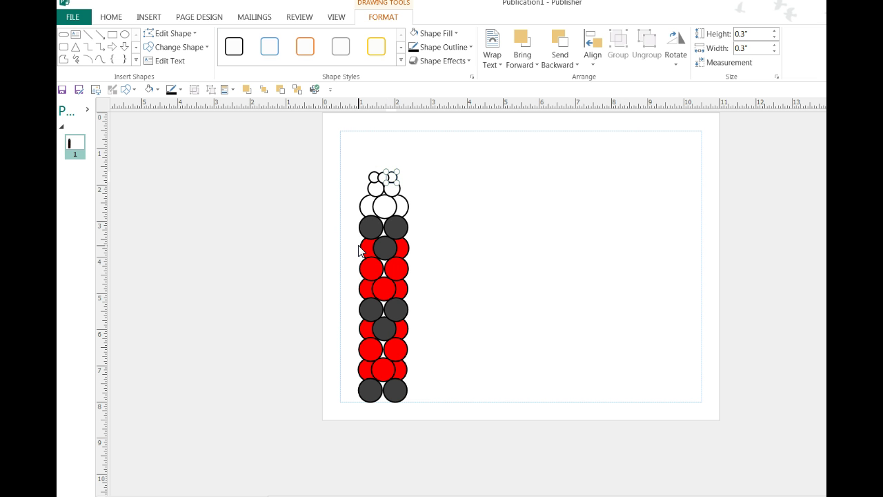
{"action": "left_click_drag", "start_coordinate": [359, 242], "coordinate": [373, 179]}
{"action": "left_click", "coordinate": [368, 179]}
{"action": "left_click", "coordinate": [325, 186]}
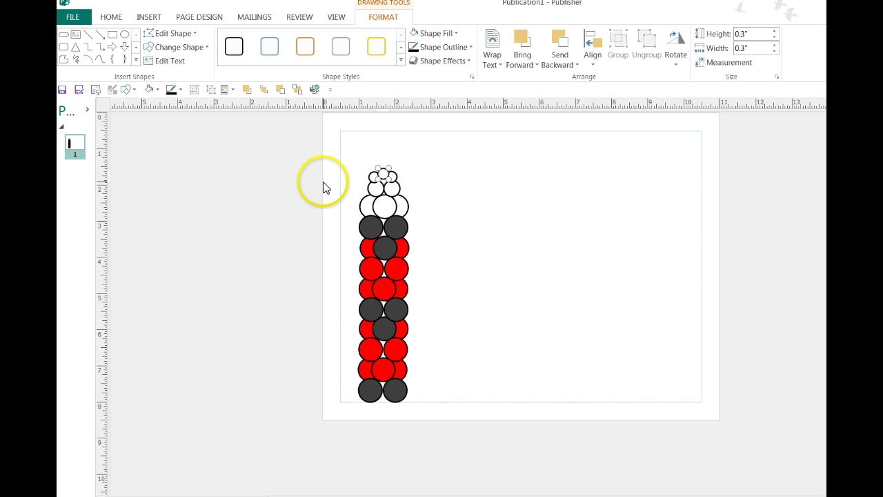
{"action": "left_click_drag", "start_coordinate": [325, 187], "coordinate": [289, 209]}
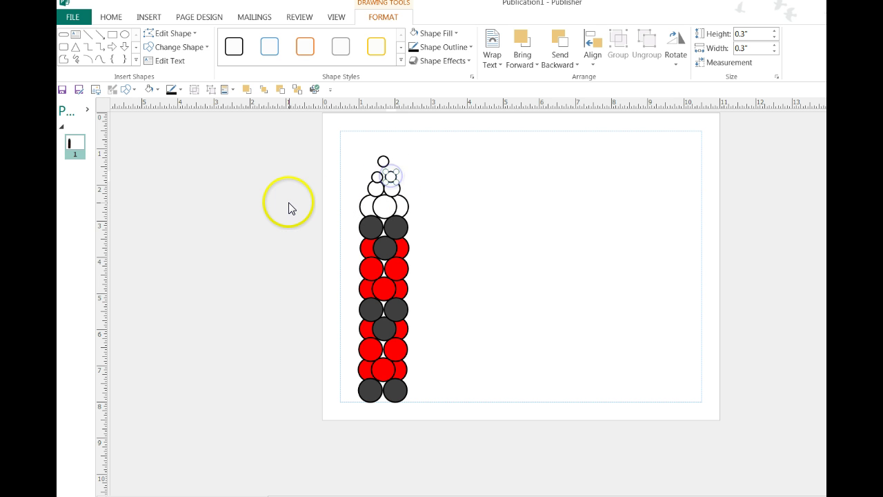
{"action": "left_click", "coordinate": [330, 207]}
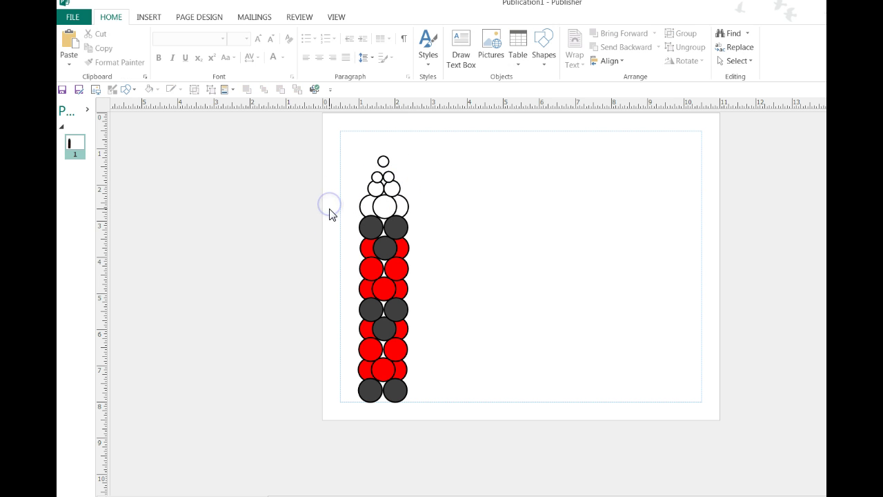
Step: Fine-tune the topper circles' positions, nudging the top one down and back up
{"action": "left_click", "coordinate": [388, 178]}
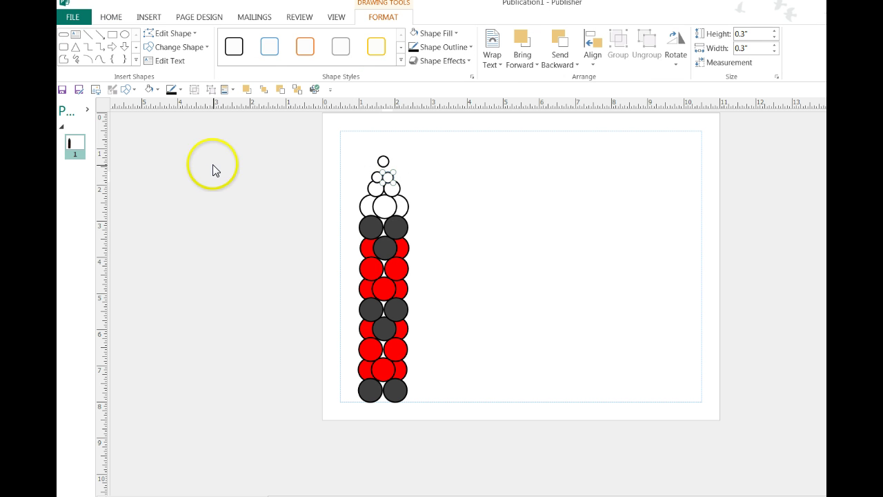
{"action": "left_click", "coordinate": [350, 188]}
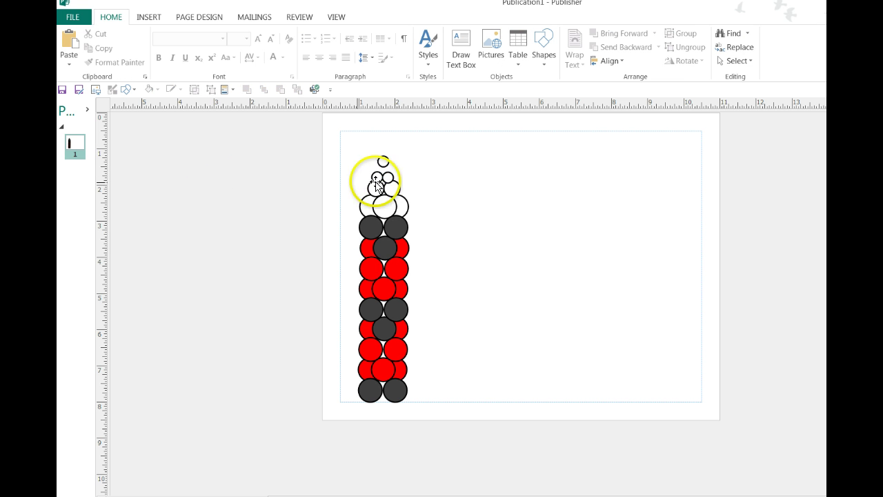
{"action": "left_click", "coordinate": [386, 181]}
{"action": "left_click", "coordinate": [346, 184]}
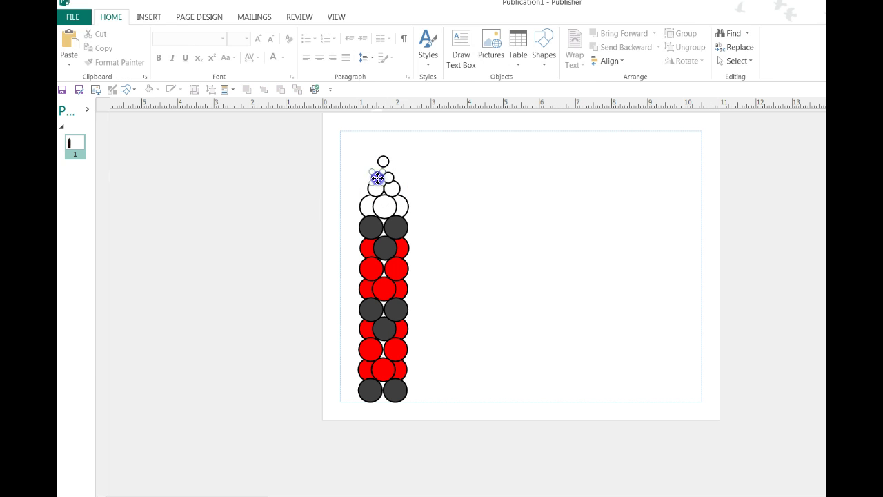
{"action": "left_click_drag", "start_coordinate": [375, 178], "coordinate": [377, 178]}
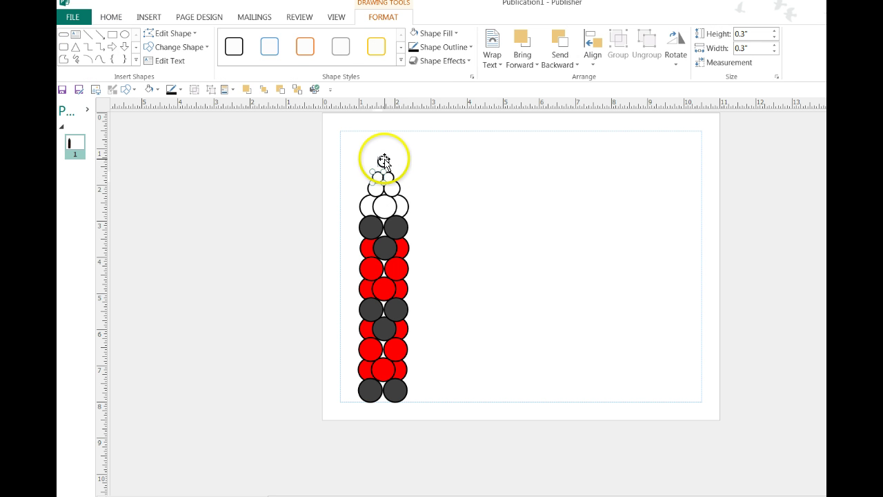
{"action": "left_click", "coordinate": [384, 161]}
{"action": "key", "text": "Down"}
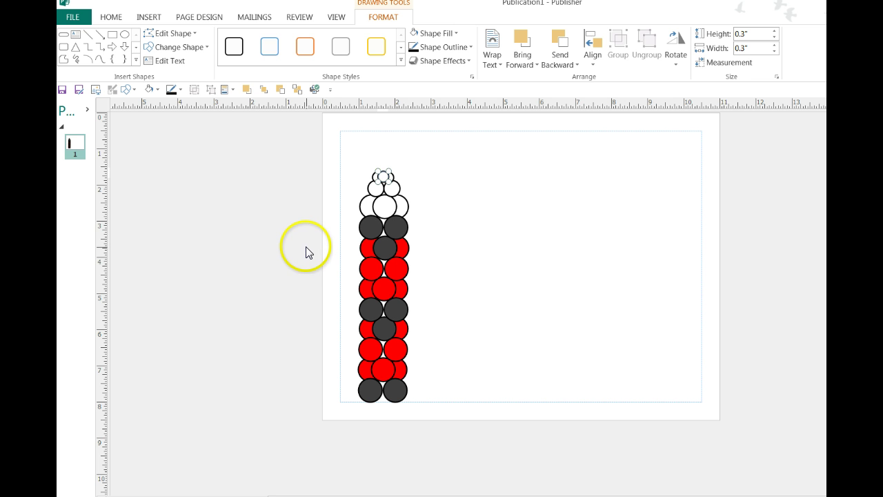
{"action": "left_click", "coordinate": [342, 228]}
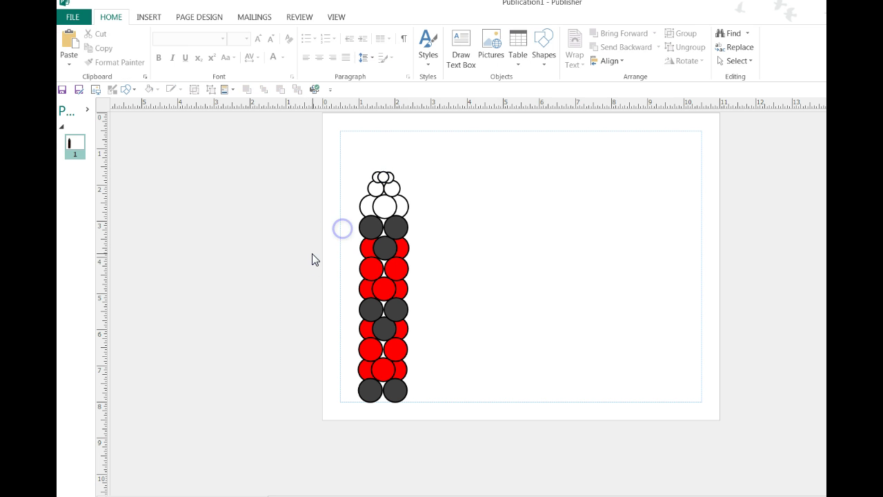
{"action": "left_click", "coordinate": [384, 177]}
{"action": "left_click", "coordinate": [350, 192]}
{"action": "left_click", "coordinate": [375, 175]}
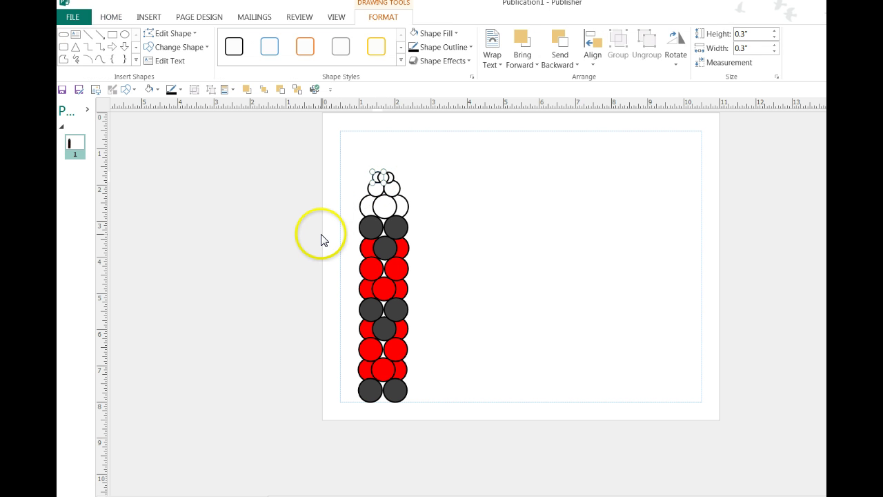
{"action": "left_click", "coordinate": [366, 182]}
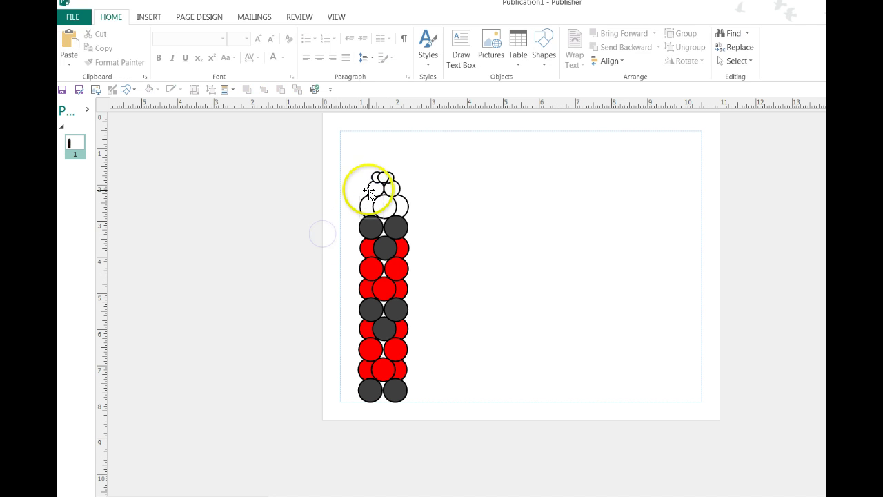
{"action": "left_click", "coordinate": [373, 175]}
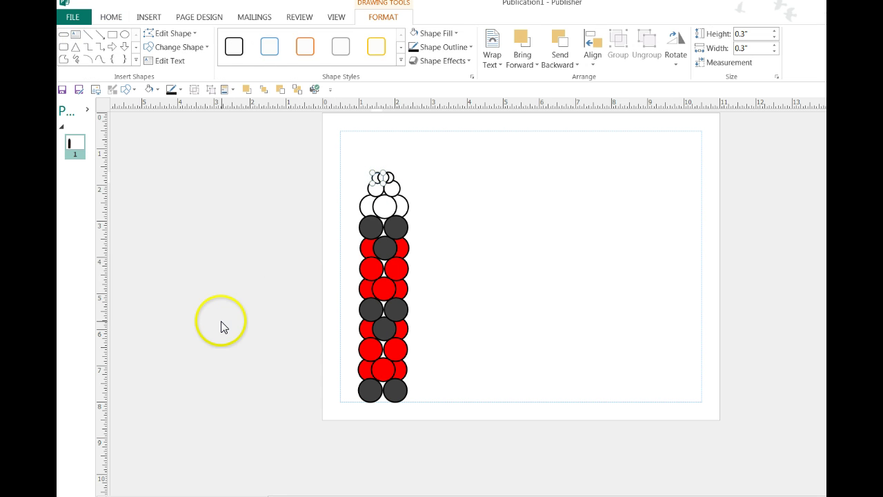
{"action": "left_click", "coordinate": [280, 310]}
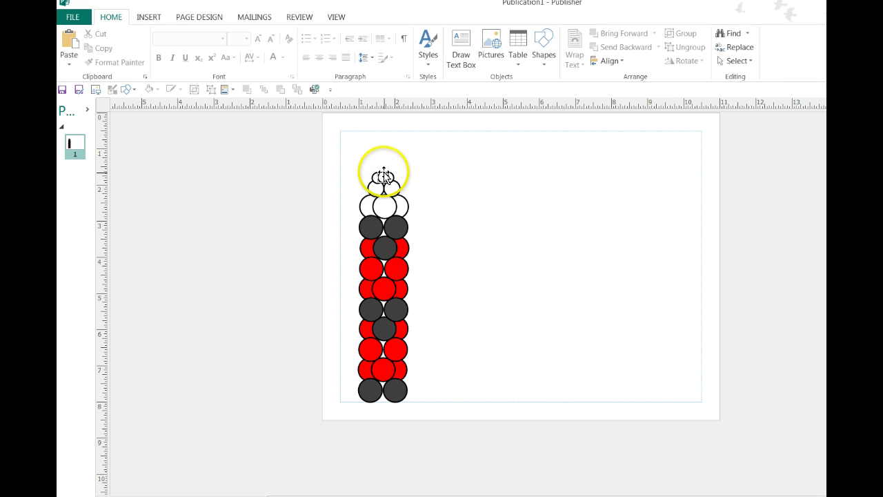
{"action": "left_click", "coordinate": [384, 176]}
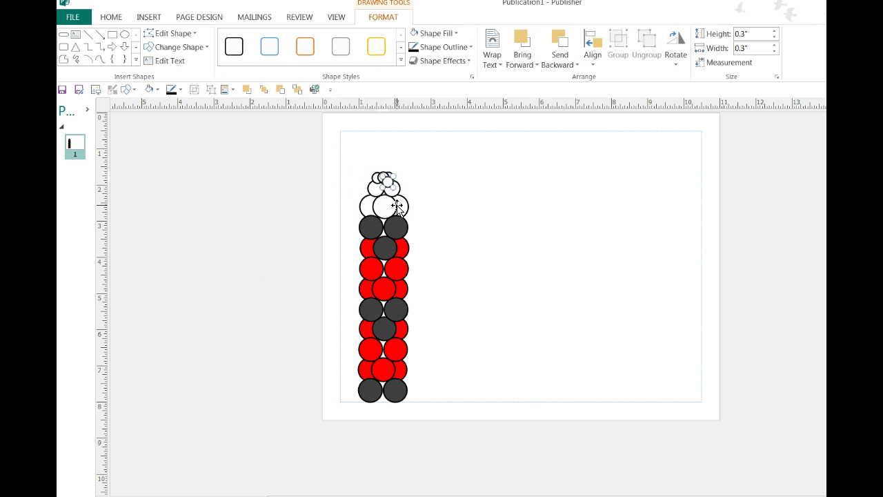
{"action": "left_click_drag", "start_coordinate": [386, 186], "coordinate": [386, 177]}
{"action": "left_click", "coordinate": [301, 176]}
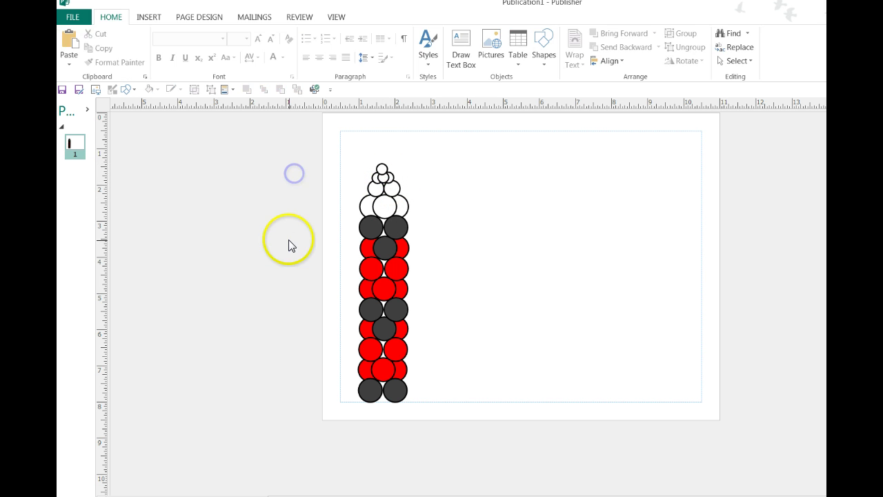
Step: Change the top circle's stacking order so the topper layers neatly
{"action": "left_click", "coordinate": [382, 169]}
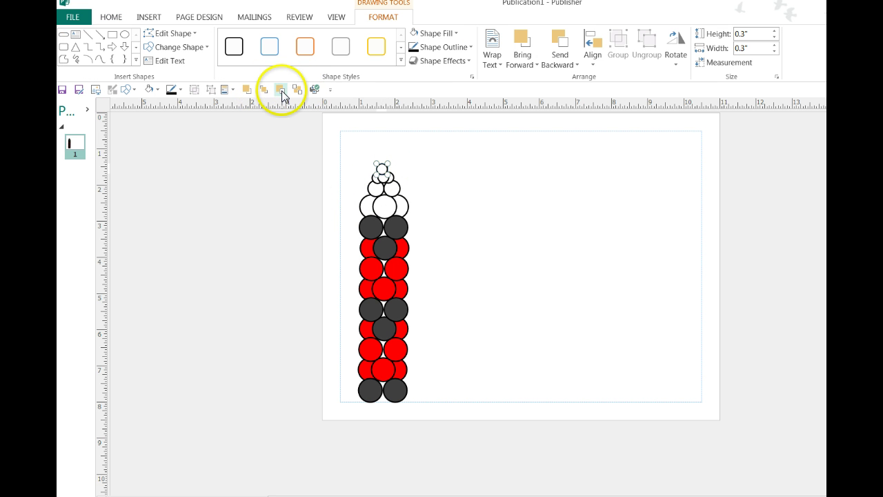
{"action": "left_click", "coordinate": [280, 91]}
{"action": "left_click", "coordinate": [311, 174]}
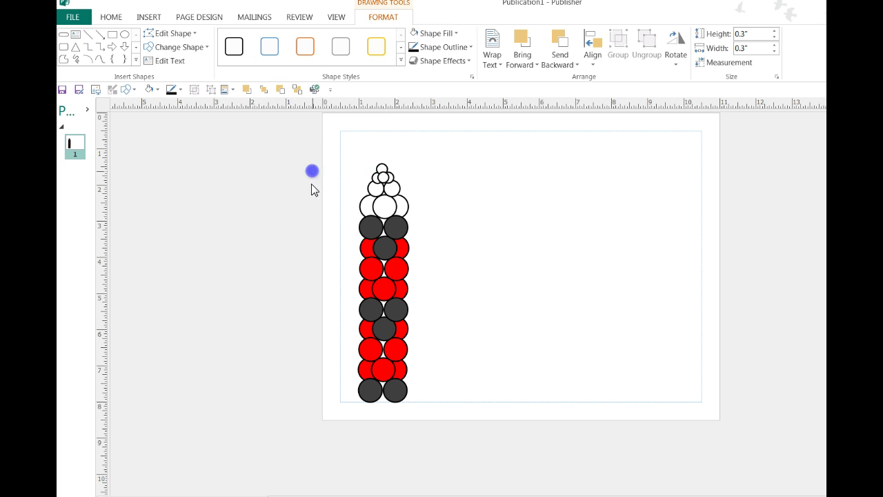
{"action": "left_click", "coordinate": [380, 166]}
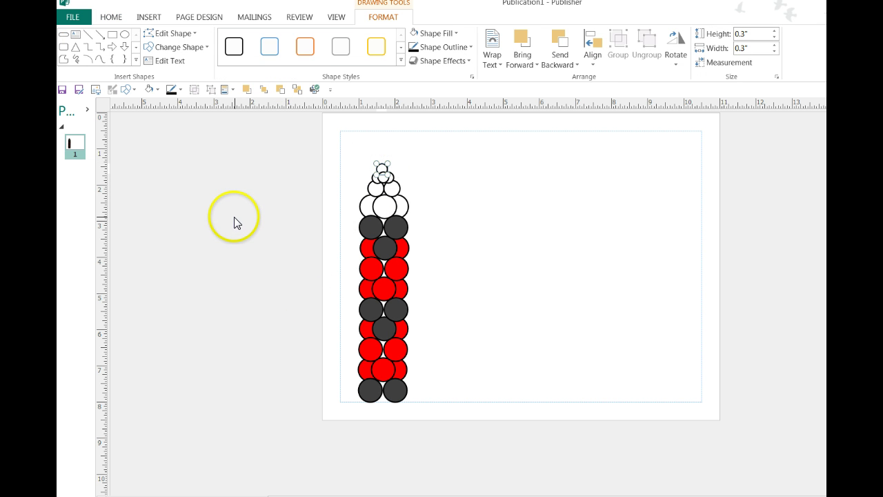
{"action": "left_click", "coordinate": [469, 280]}
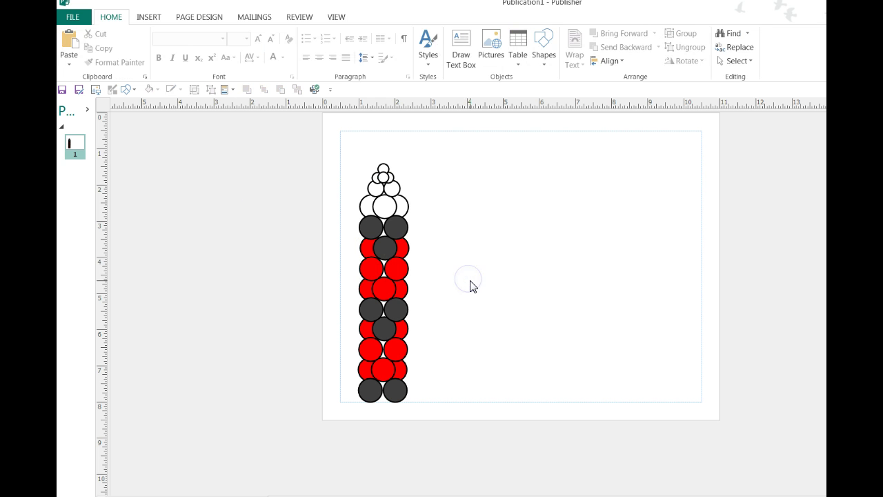
{"action": "left_click", "coordinate": [393, 187]}
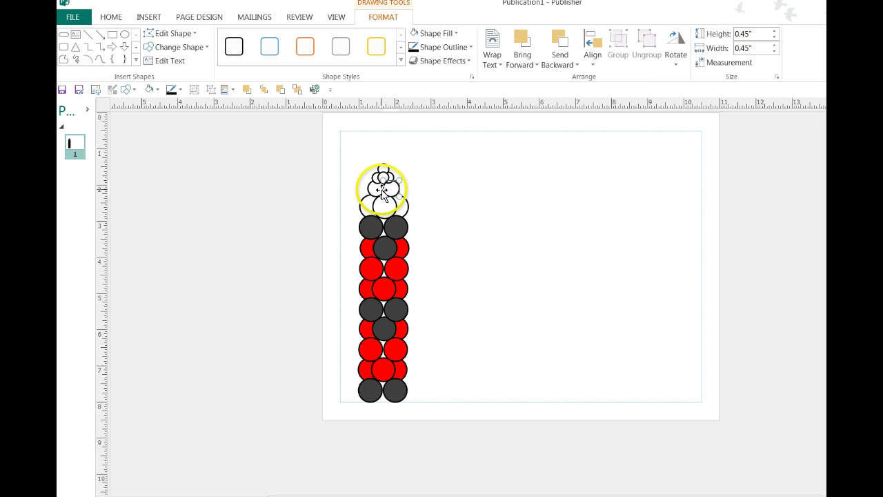
{"action": "left_click", "coordinate": [374, 186]}
{"action": "left_click", "coordinate": [318, 318]}
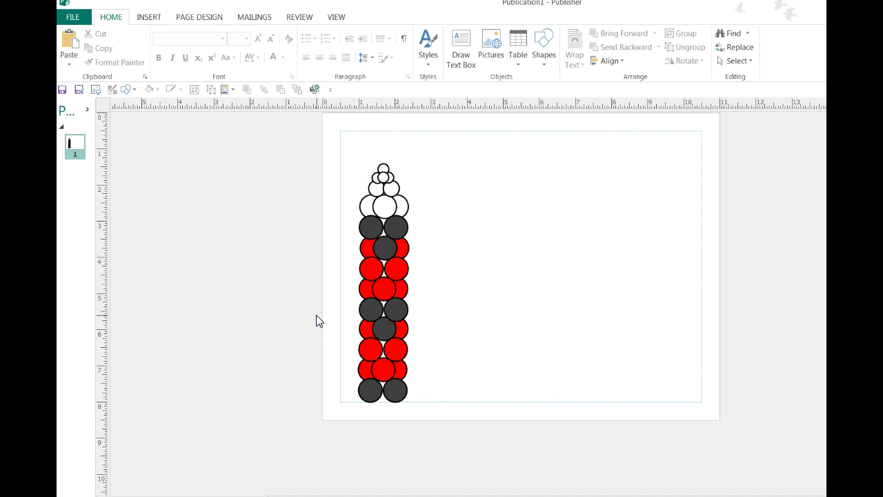
{"action": "left_click", "coordinate": [325, 398]}
{"action": "left_click", "coordinate": [329, 417]}
{"action": "mouse_move", "coordinate": [354, 151]}
{"action": "left_mouse_down"}
{"action": "mouse_move", "coordinate": [382, 189]}
{"action": "mouse_move", "coordinate": [407, 187]}
{"action": "left_mouse_up"}
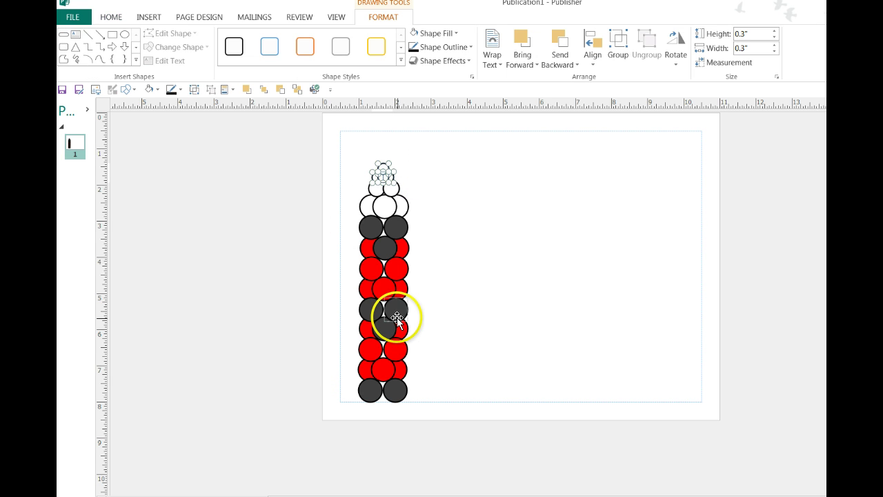
{"action": "left_click", "coordinate": [447, 333]}
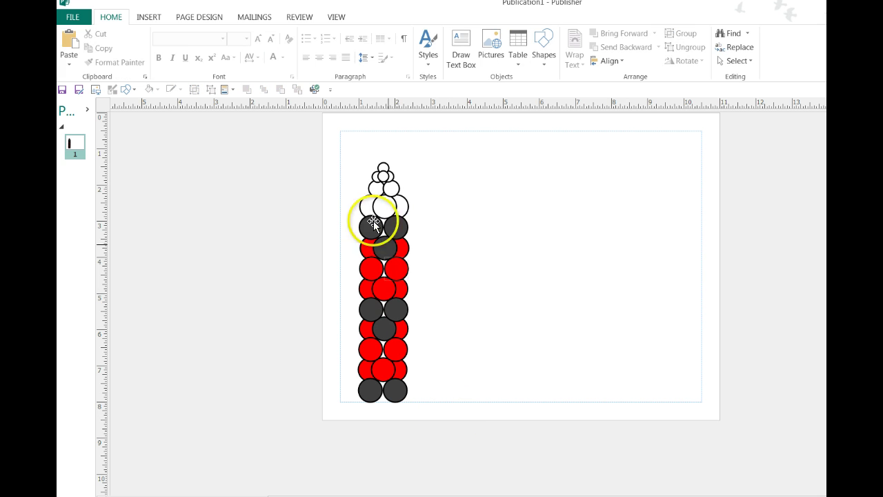
{"action": "left_click_drag", "start_coordinate": [410, 187], "coordinate": [408, 186]}
{"action": "left_click", "coordinate": [469, 355]}
{"action": "left_click_drag", "start_coordinate": [365, 150], "coordinate": [390, 190]}
{"action": "left_click", "coordinate": [488, 376]}
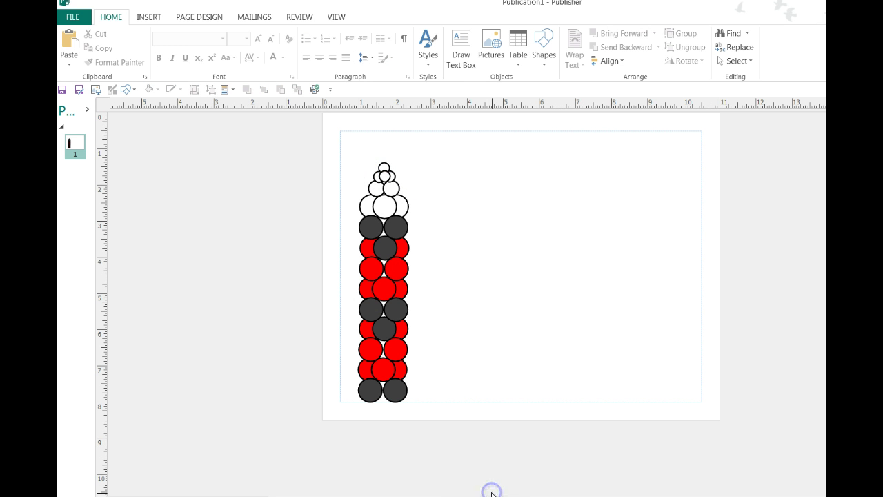
{"action": "left_click", "coordinate": [493, 481]}
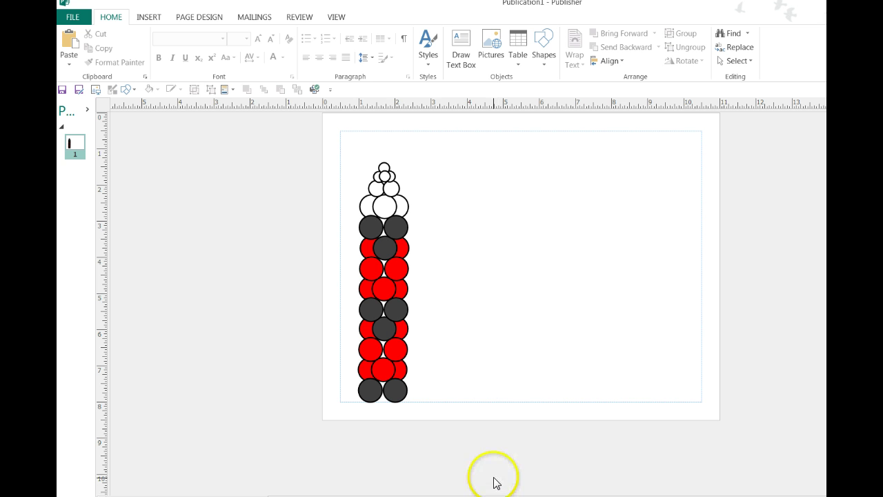
Step: Insert the pacifier page part and move it near the page top
{"action": "left_click", "coordinate": [226, 89]}
{"action": "left_click", "coordinate": [375, 136]}
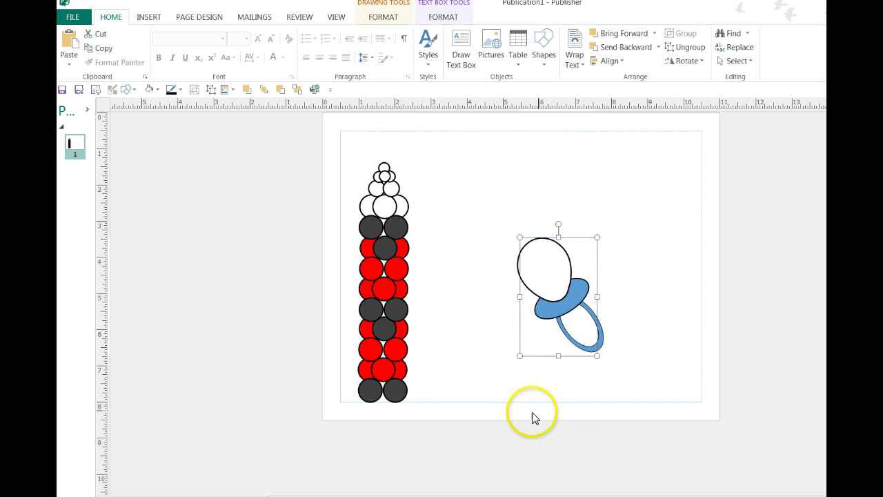
{"action": "left_click_drag", "start_coordinate": [547, 296], "coordinate": [538, 201]}
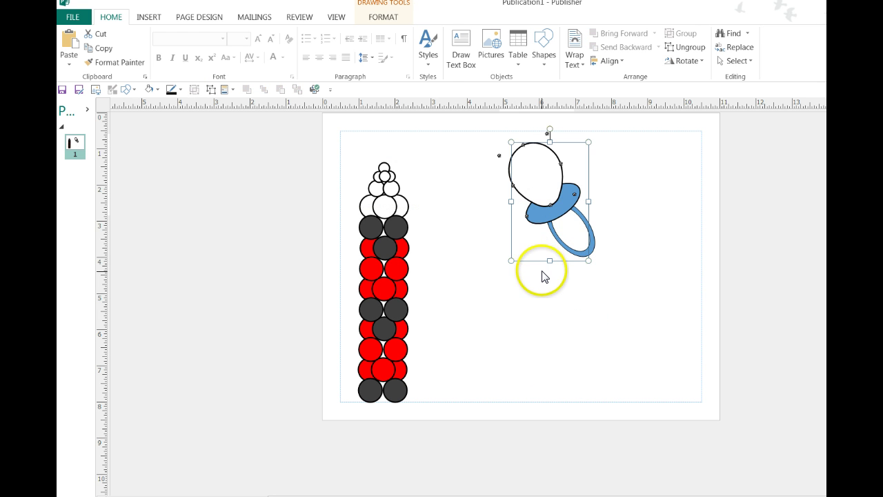
{"action": "left_click", "coordinate": [542, 270]}
{"action": "left_click", "coordinate": [538, 218]}
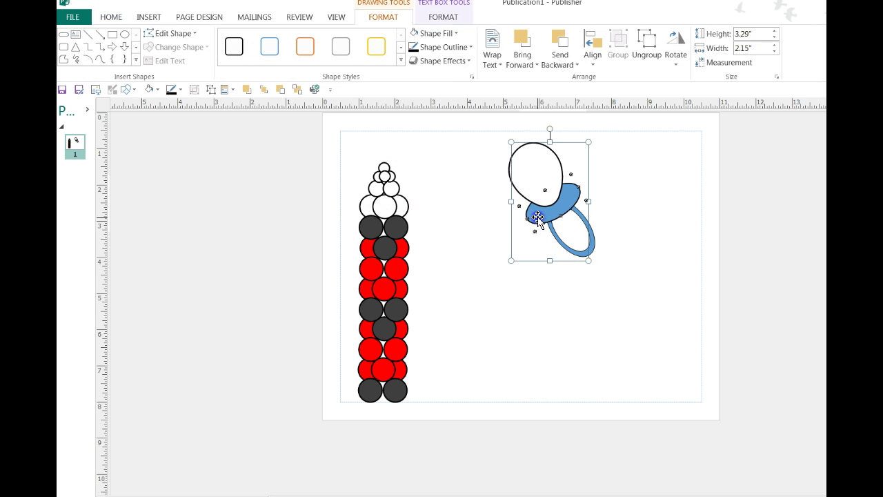
Step: Fill the pacifier's shield red and its ring dark gray
{"action": "left_click", "coordinate": [157, 90]}
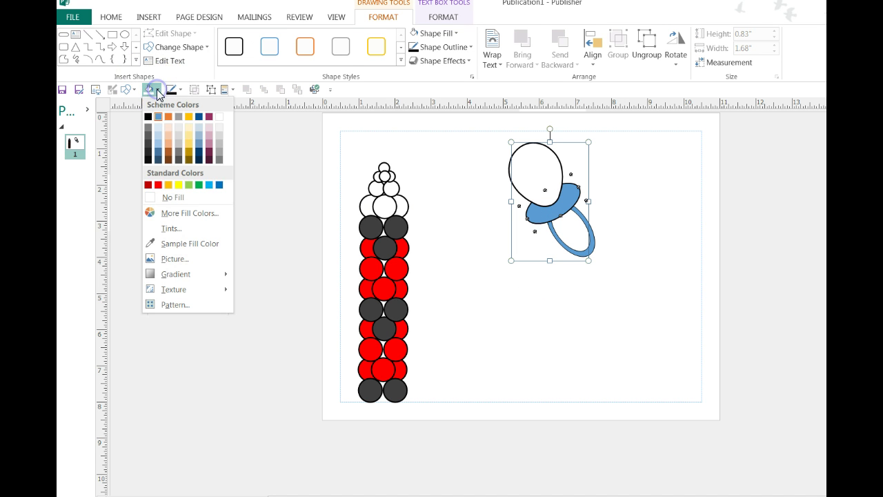
{"action": "left_click", "coordinate": [158, 184]}
{"action": "left_click", "coordinate": [581, 252]}
{"action": "left_click", "coordinate": [582, 256]}
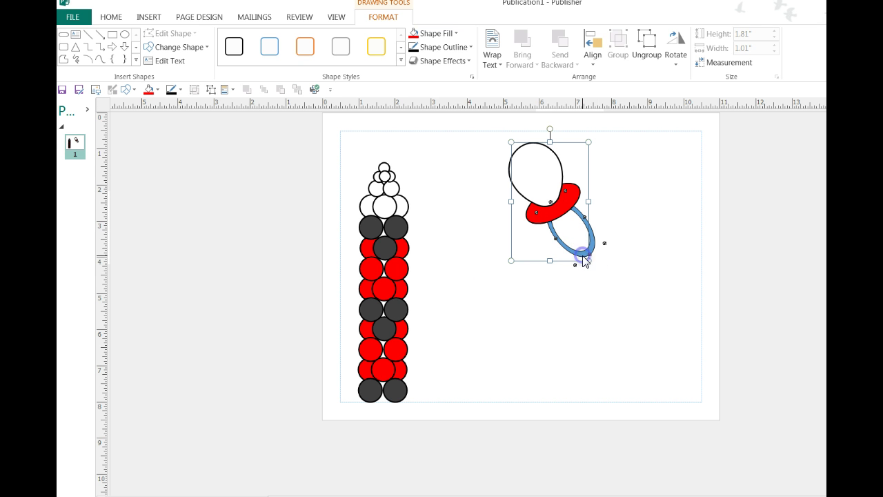
{"action": "left_click", "coordinate": [156, 90]}
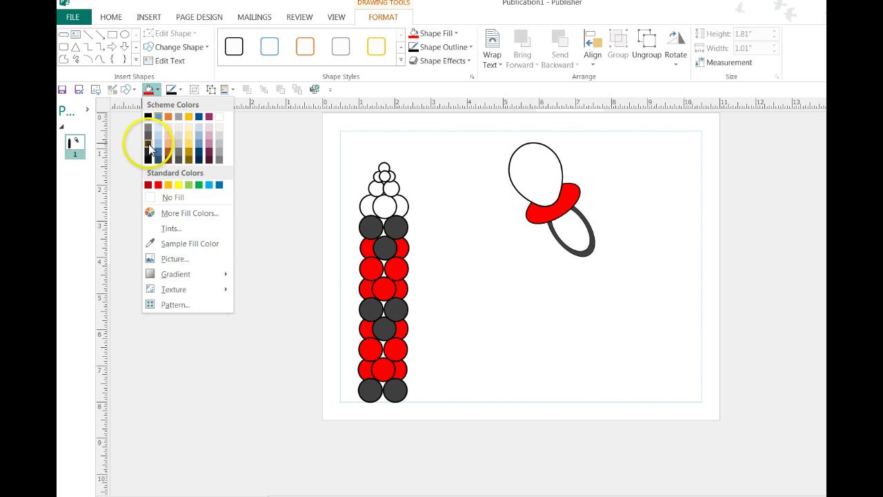
{"action": "left_click", "coordinate": [150, 147]}
{"action": "left_click", "coordinate": [642, 381]}
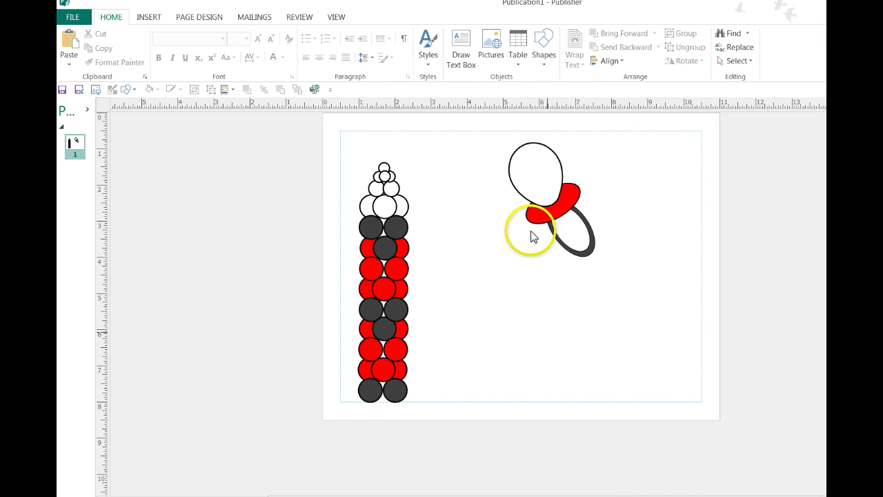
Step: Move the pacifier right, then duplicate four mid-column balloons and nudge the copies right
{"action": "left_click_drag", "start_coordinate": [502, 123], "coordinate": [629, 280]}
{"action": "left_click_drag", "start_coordinate": [560, 189], "coordinate": [643, 239]}
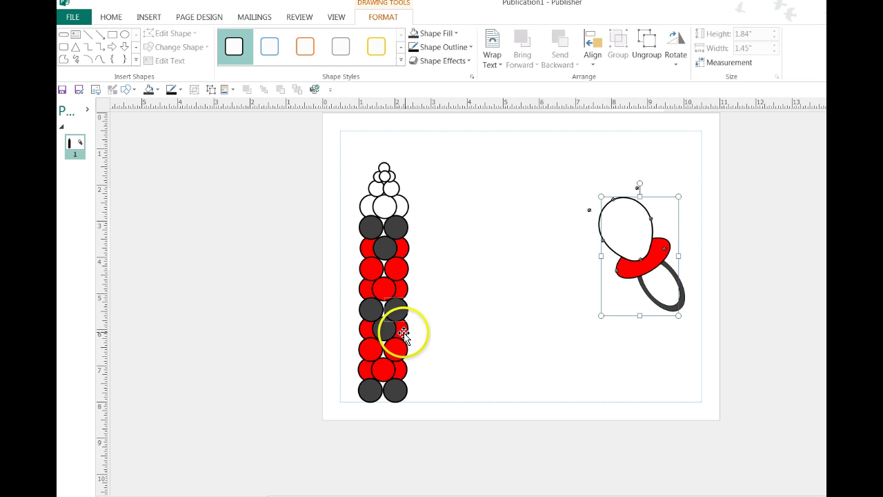
{"action": "left_click_drag", "start_coordinate": [343, 290], "coordinate": [425, 354]}
{"action": "key", "text": "ctrl+d"}
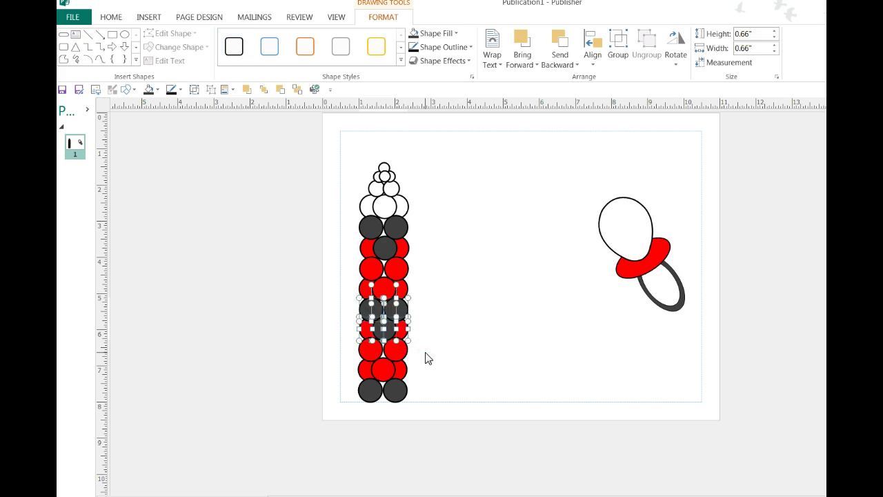
{"action": "key", "text": "Right"}
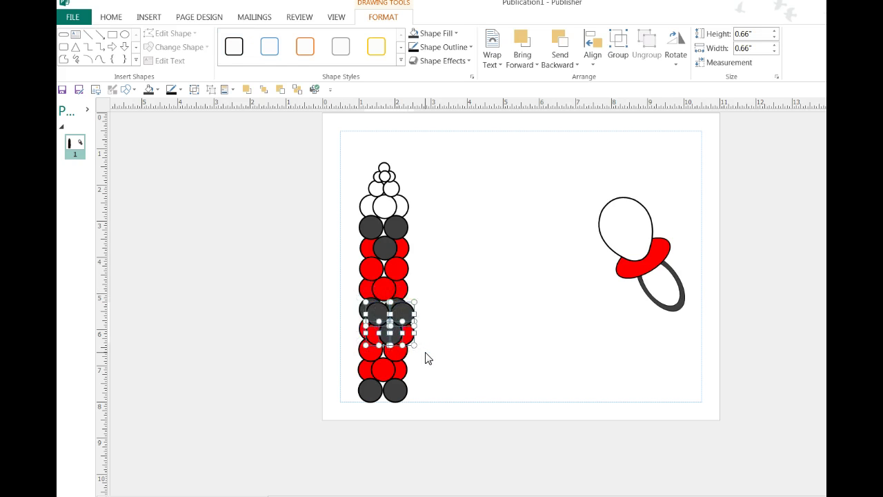
{"action": "key", "text": "Right"}
{"action": "key", "text": "Right"}
{"action": "key", "text": "Right"}
{"action": "key", "text": "Right"}
{"action": "key", "text": "Right"}
{"action": "key", "text": "Right"}
{"action": "key", "text": "Right"}
{"action": "key", "text": "Right"}
{"action": "key", "text": "Right"}
{"action": "key", "text": "Right"}
{"action": "key", "text": "Right"}
{"action": "key", "text": "Right"}
{"action": "key", "text": "Right"}
{"action": "key", "text": "Right"}
{"action": "key", "text": "Right"}
{"action": "key", "text": "Right"}
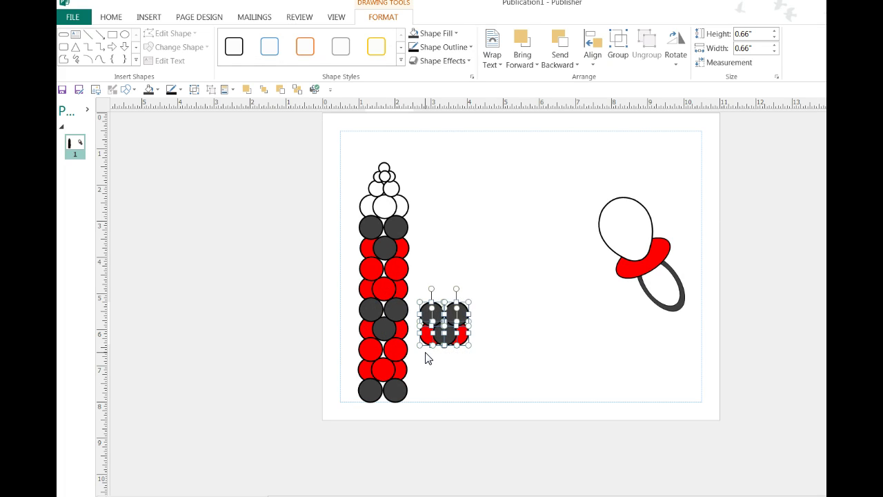
{"action": "key", "text": "Right"}
{"action": "key", "text": "Right"}
{"action": "key", "text": "Right"}
{"action": "key", "text": "Right"}
{"action": "key", "text": "Right"}
Step: Group the four copied balloons and place the group beneath the pacifier as its base
{"action": "left_click", "coordinate": [444, 346]}
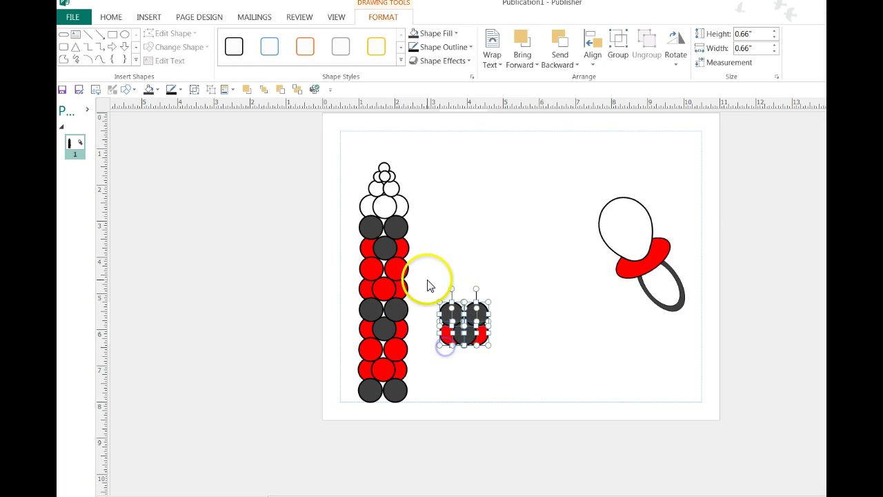
{"action": "left_click_drag", "start_coordinate": [427, 280], "coordinate": [513, 370]}
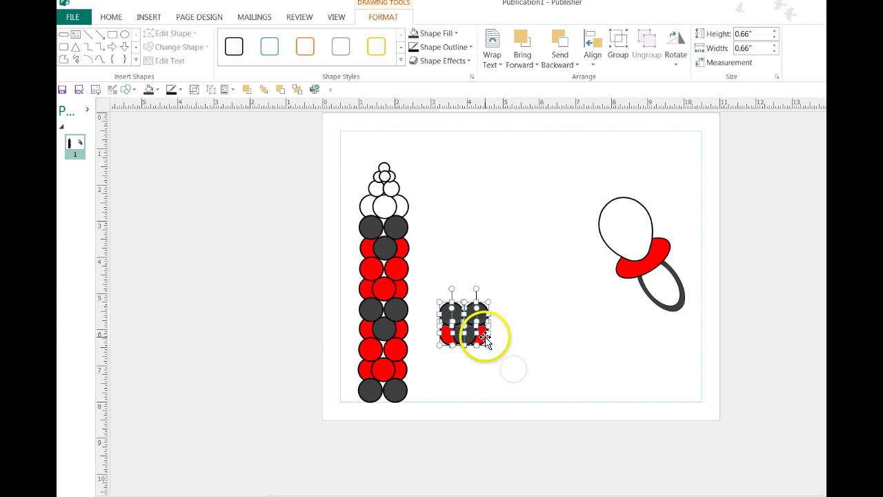
{"action": "left_click", "coordinate": [192, 89]}
{"action": "left_click_drag", "start_coordinate": [451, 311], "coordinate": [616, 367]}
{"action": "left_click", "coordinate": [601, 438]}
Step: Center the pacifier above the base and draw a straight line from its collar down to the balloons
{"action": "left_click", "coordinate": [665, 290]}
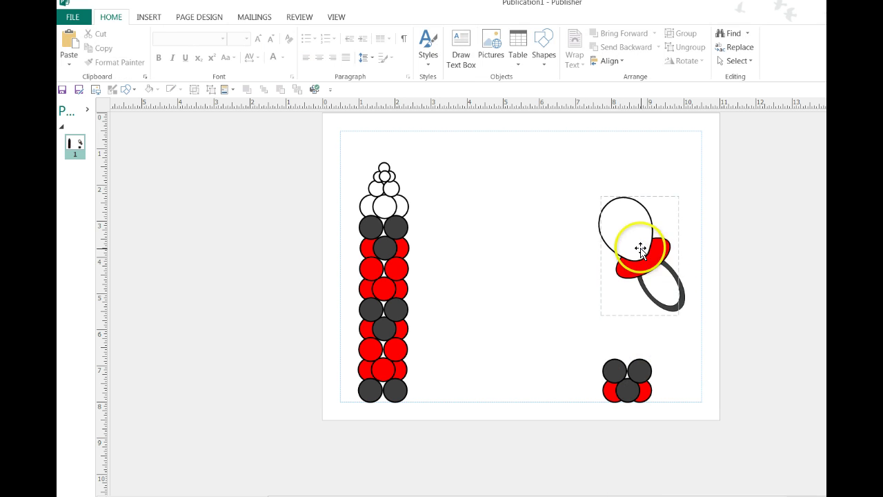
{"action": "left_click_drag", "start_coordinate": [640, 249], "coordinate": [622, 254]}
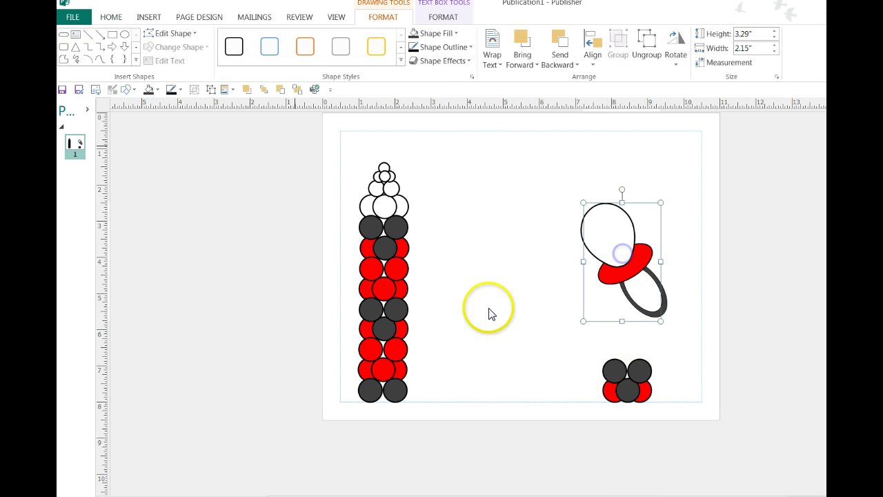
{"action": "left_click", "coordinate": [89, 35]}
{"action": "left_click_drag", "start_coordinate": [586, 278], "coordinate": [624, 282]}
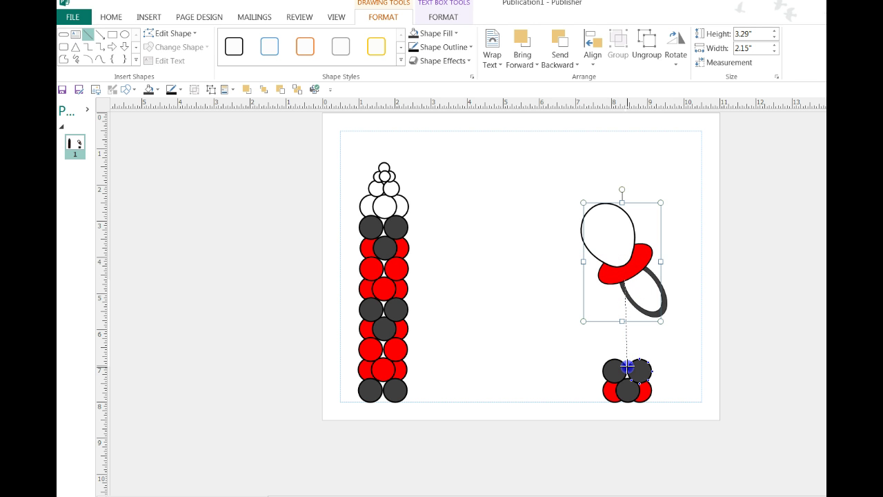
{"action": "left_click_drag", "start_coordinate": [626, 366], "coordinate": [625, 365]}
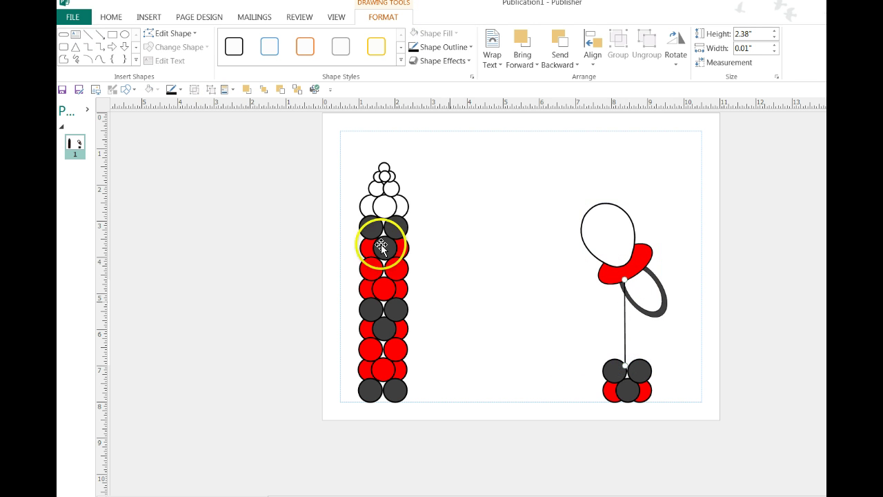
Step: Draw a zigzag freeform curling ribbon from the red collar down toward the base
{"action": "left_click", "coordinate": [100, 59]}
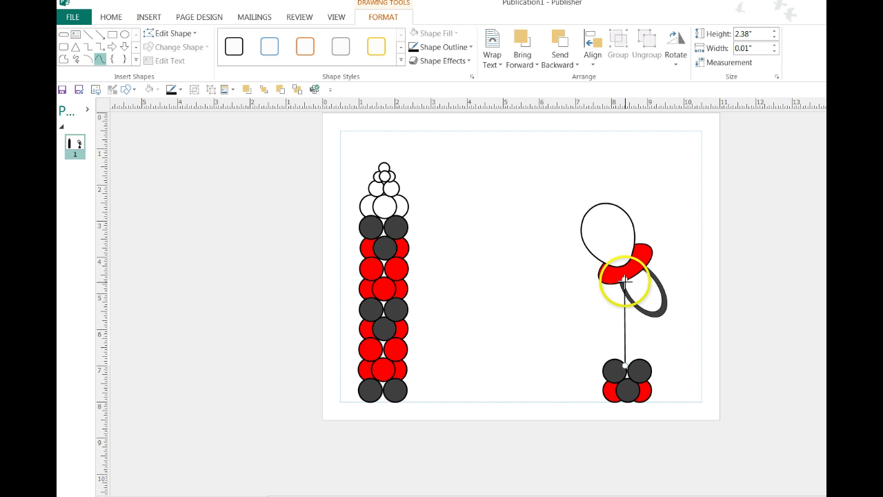
{"action": "left_click", "coordinate": [625, 281]}
{"action": "left_click", "coordinate": [628, 288]}
{"action": "left_click", "coordinate": [626, 315]}
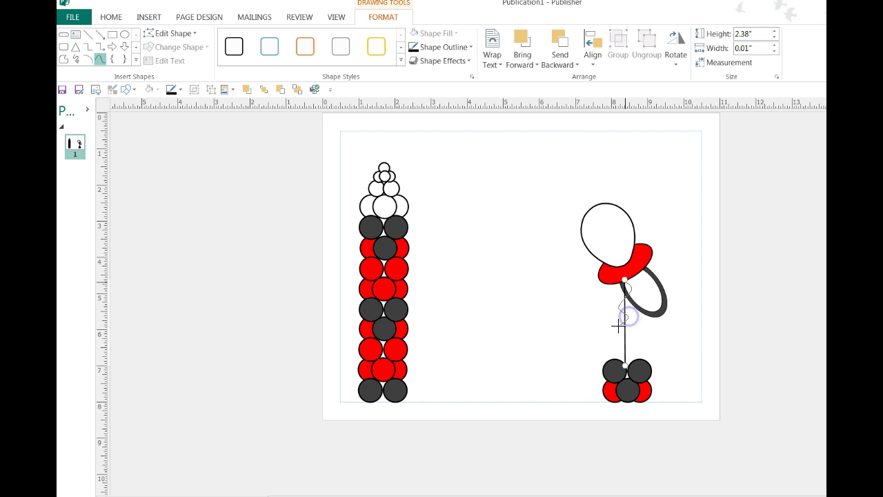
{"action": "left_click", "coordinate": [618, 327]}
{"action": "double_click", "coordinate": [627, 338]}
{"action": "left_click", "coordinate": [586, 437]}
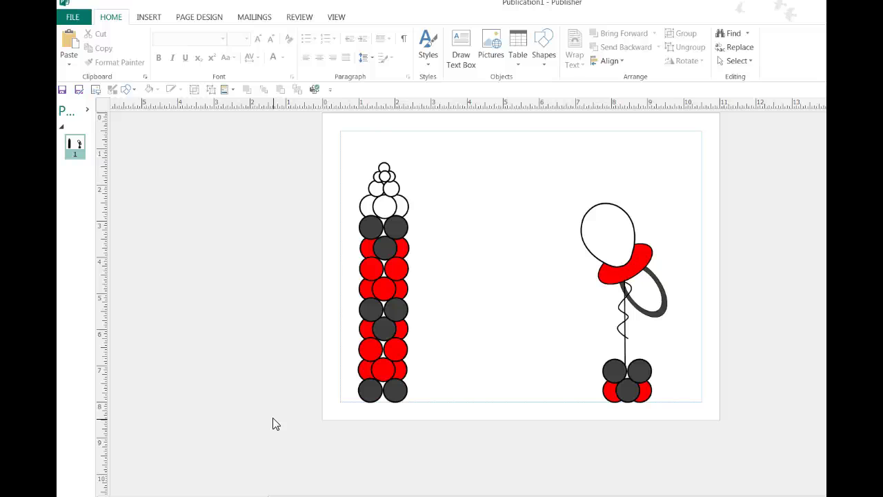
Step: Make a copy of the balloon base to the left of the first one
{"action": "mouse_move", "coordinate": [588, 346]}
{"action": "left_mouse_down"}
{"action": "mouse_move", "coordinate": [598, 397]}
{"action": "mouse_move", "coordinate": [683, 412]}
{"action": "left_mouse_up"}
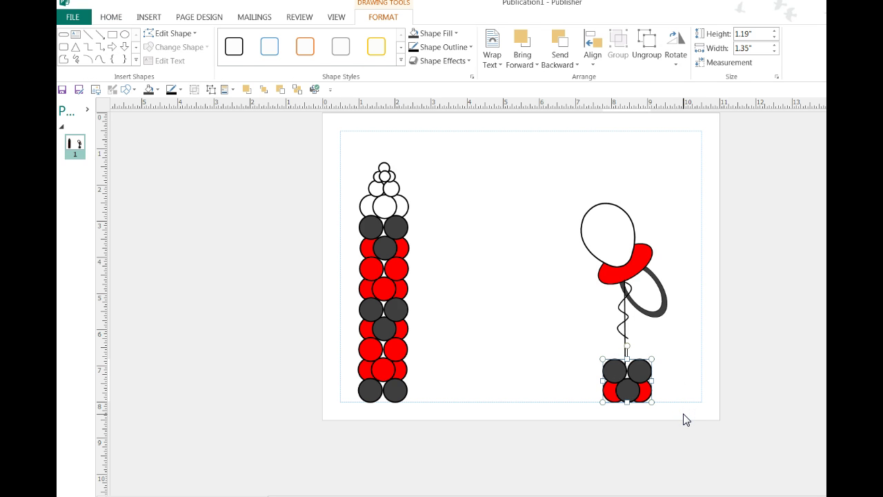
{"action": "left_click", "coordinate": [690, 418]}
{"action": "left_click_drag", "start_coordinate": [630, 362], "coordinate": [550, 373]}
{"action": "left_click", "coordinate": [550, 200]}
Step: Make a copy of the whole pacifier up and to the left
{"action": "left_click", "coordinate": [654, 319]}
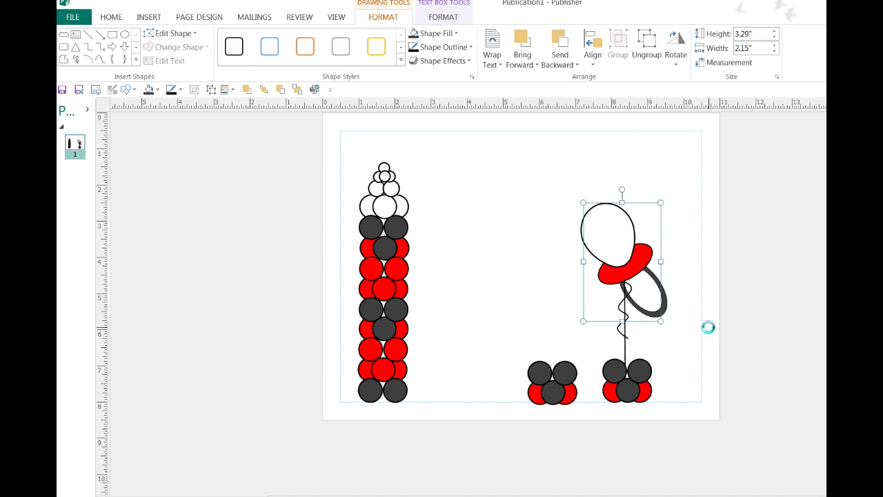
{"action": "left_click_drag", "start_coordinate": [613, 238], "coordinate": [498, 187]}
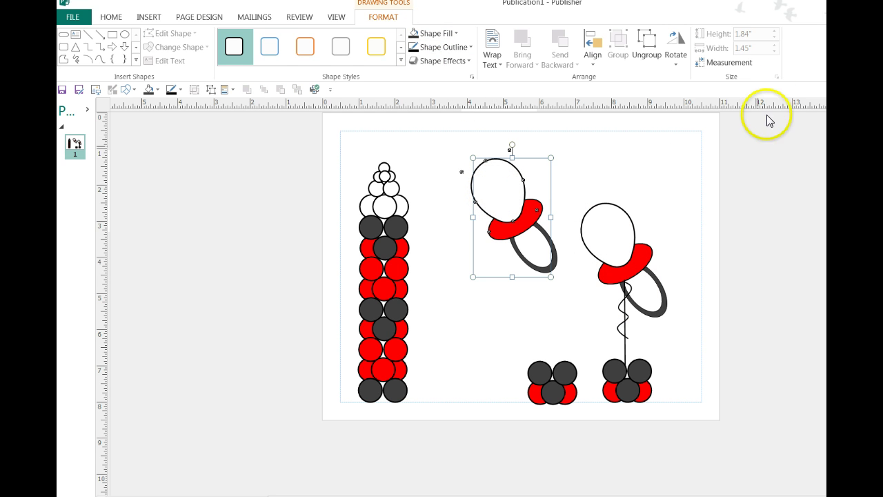
{"action": "left_click", "coordinate": [611, 163]}
{"action": "left_click", "coordinate": [501, 186]}
Step: Lock the copy's aspect ratio, shrink it proportionally, and set it on the left base
{"action": "left_click", "coordinate": [776, 77]}
{"action": "left_click", "coordinate": [412, 224]}
{"action": "left_click", "coordinate": [614, 392]}
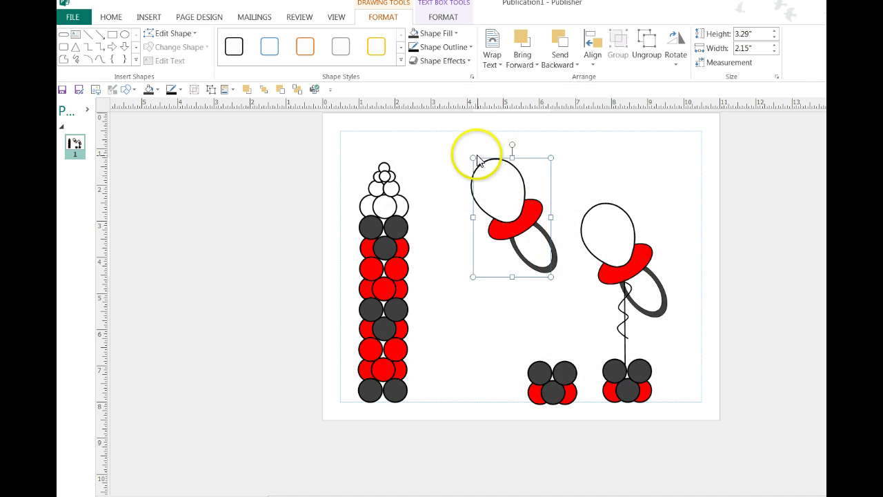
{"action": "mouse_move", "coordinate": [472, 155]}
{"action": "left_mouse_down"}
{"action": "mouse_move", "coordinate": [518, 225]}
{"action": "mouse_move", "coordinate": [531, 211]}
{"action": "mouse_move", "coordinate": [512, 221]}
{"action": "mouse_move", "coordinate": [548, 329]}
{"action": "mouse_move", "coordinate": [546, 338]}
{"action": "mouse_move", "coordinate": [516, 325]}
{"action": "mouse_move", "coordinate": [495, 335]}
{"action": "mouse_move", "coordinate": [534, 332]}
{"action": "left_mouse_up"}
{"action": "left_click", "coordinate": [493, 417]}
{"action": "mouse_move", "coordinate": [516, 369]}
{"action": "left_mouse_down"}
{"action": "mouse_move", "coordinate": [534, 366]}
{"action": "mouse_move", "coordinate": [536, 325]}
{"action": "mouse_move", "coordinate": [536, 335]}
{"action": "left_mouse_up"}
Step: Nudge the small pacifier a few pixels right on its base, then close the Shapes gallery unused
{"action": "left_click", "coordinate": [501, 353]}
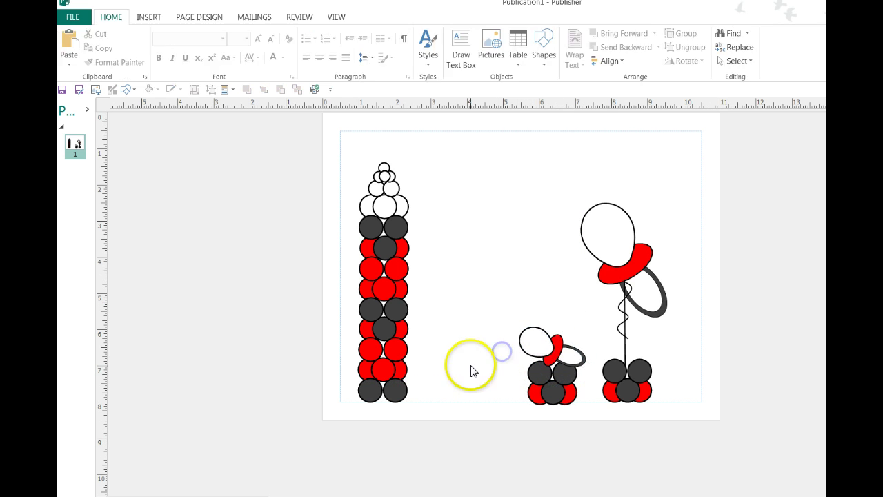
{"action": "left_click", "coordinate": [532, 339]}
{"action": "left_click_drag", "start_coordinate": [450, 429], "coordinate": [482, 375]}
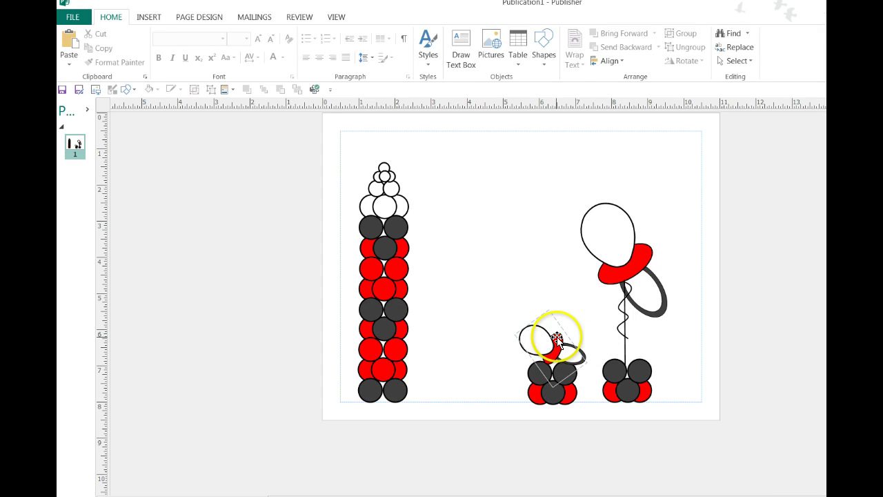
{"action": "left_click", "coordinate": [537, 339]}
{"action": "left_click_drag", "start_coordinate": [537, 339], "coordinate": [540, 338]}
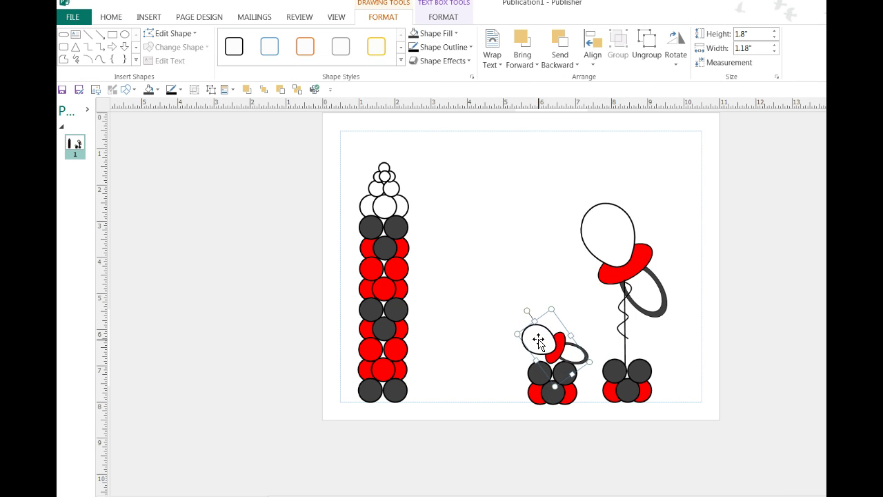
{"action": "left_click", "coordinate": [486, 338]}
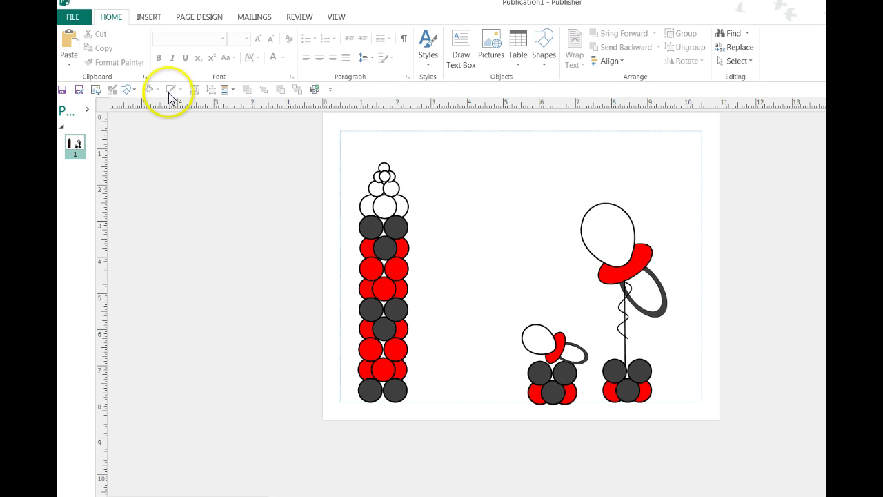
{"action": "left_click", "coordinate": [133, 89]}
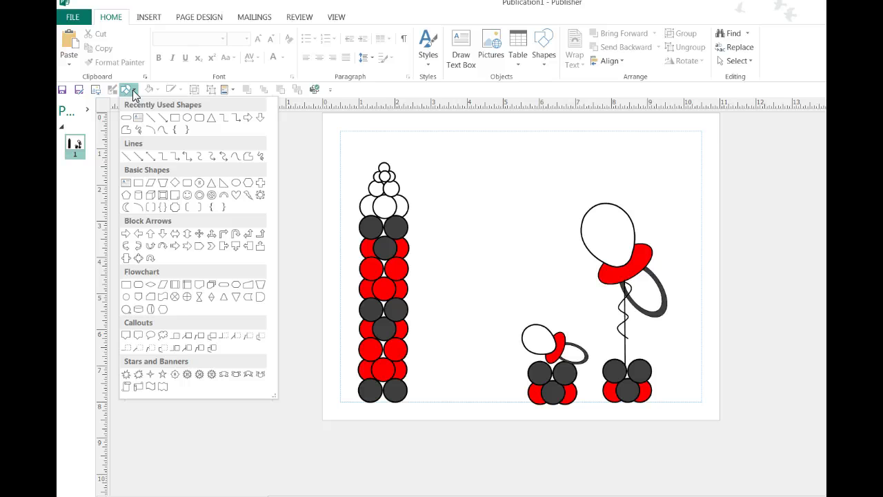
{"action": "left_click", "coordinate": [433, 425]}
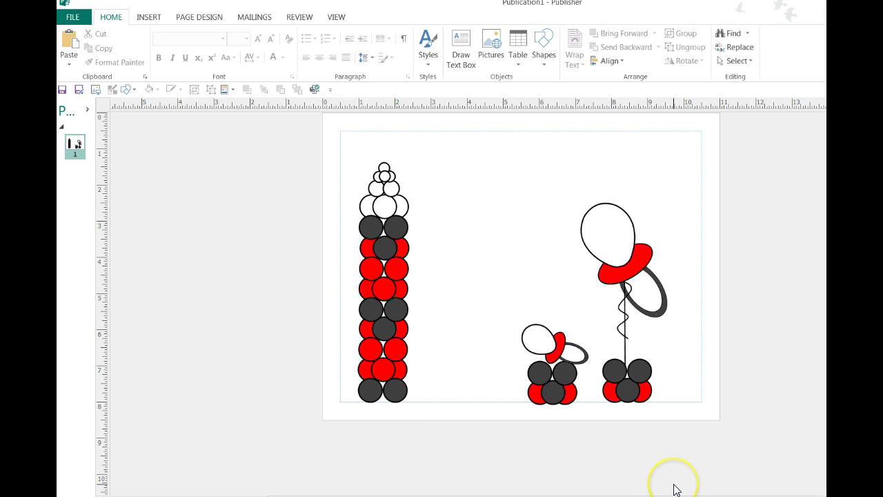